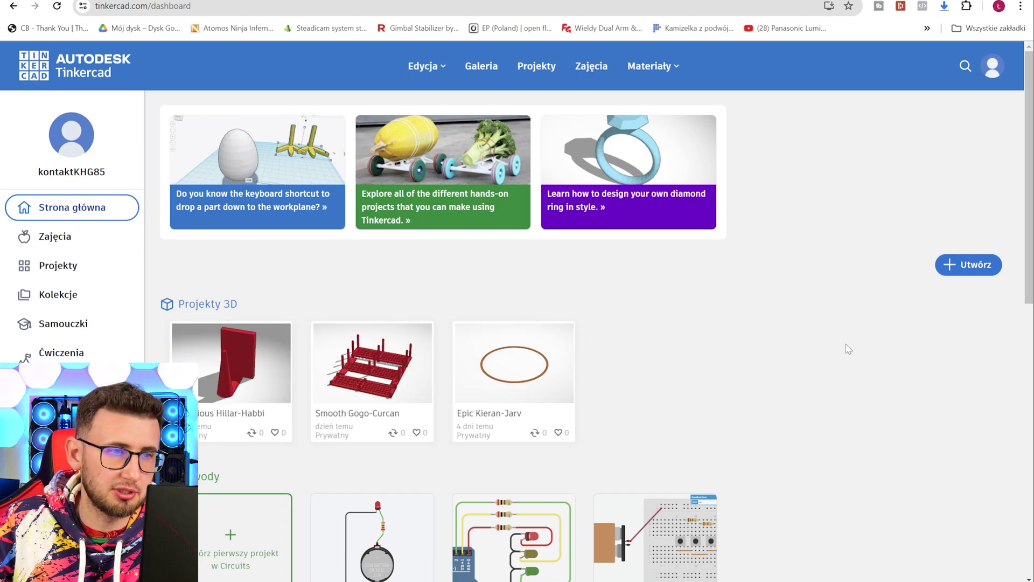
Create a new 3D design, Neat Allis, and pan and tilt the view of the empty workplane
click(977, 273)
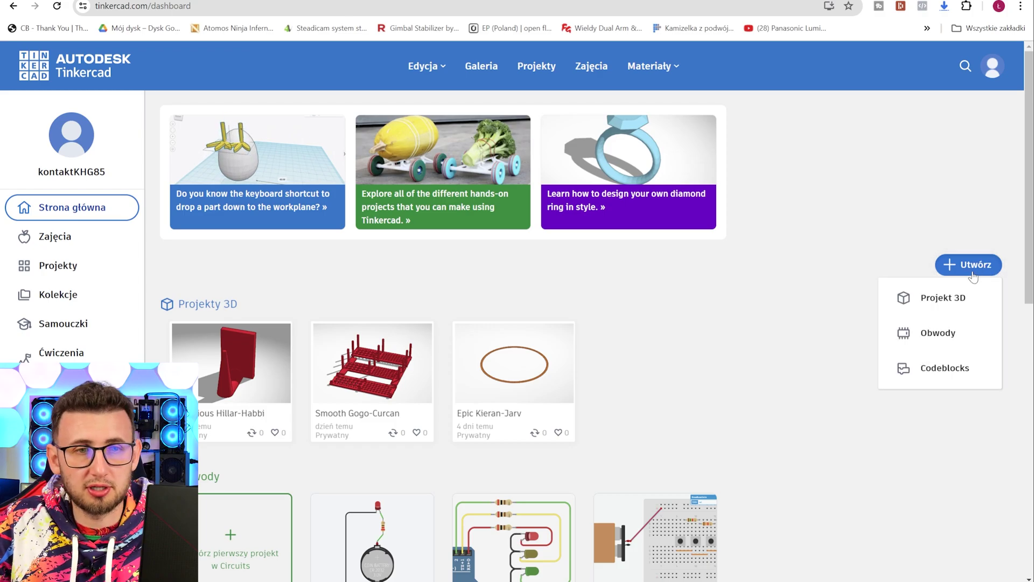
click(938, 303)
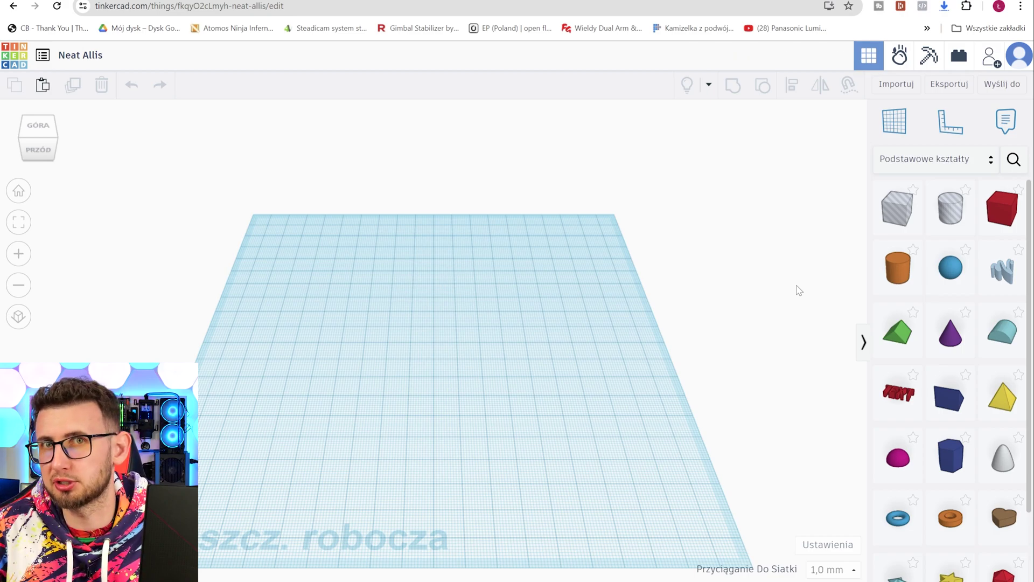
middle_drag(535, 342, 541, 287)
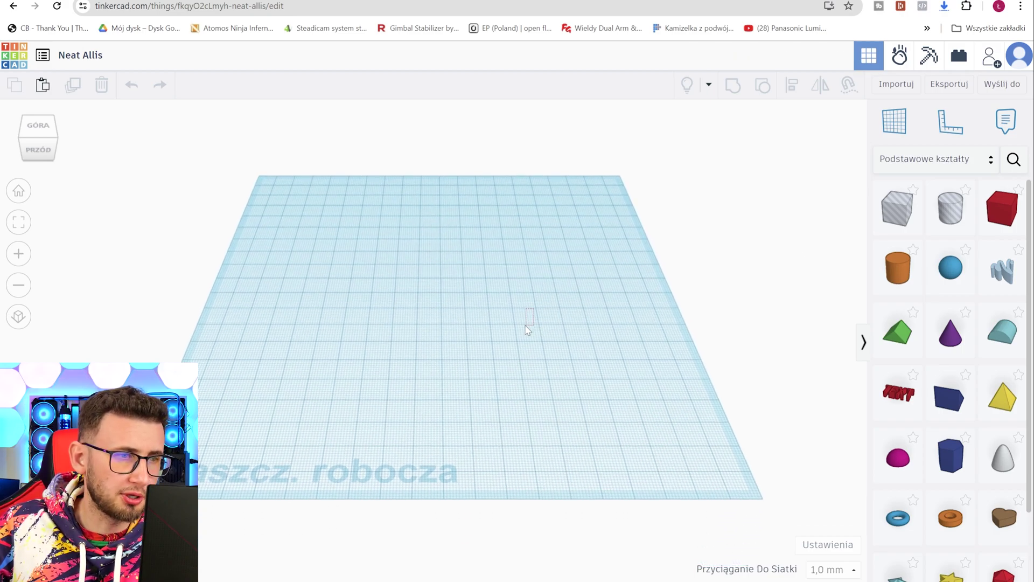
middle_drag(577, 315, 564, 301)
mouse_move(564, 301)
right_down()
mouse_move(548, 317)
mouse_move(557, 317)
right_up()
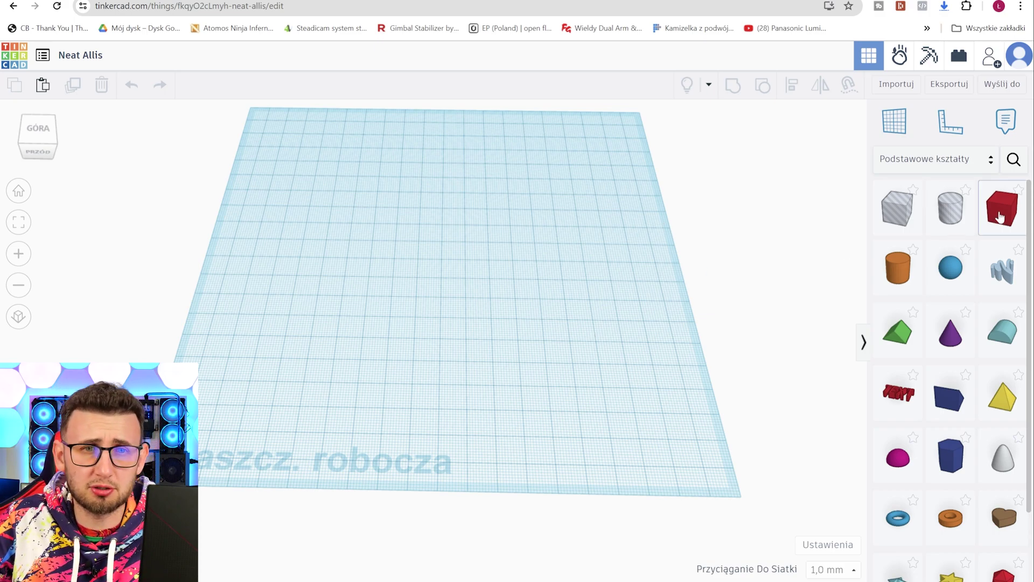
Place a red box on the workplane and size it 200 by 200 mm
drag(1001, 217, 436, 269)
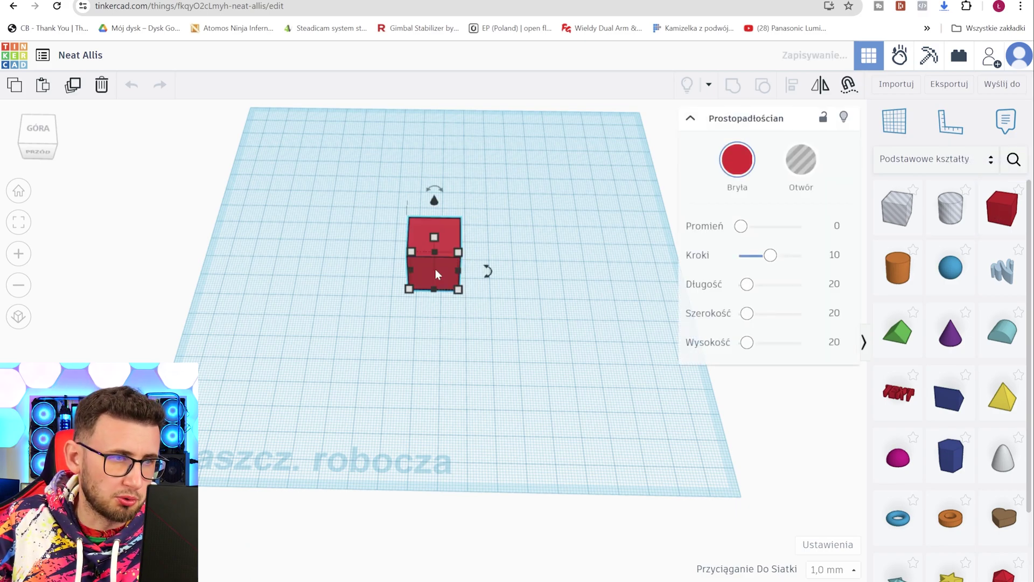
right_drag(464, 343, 483, 317)
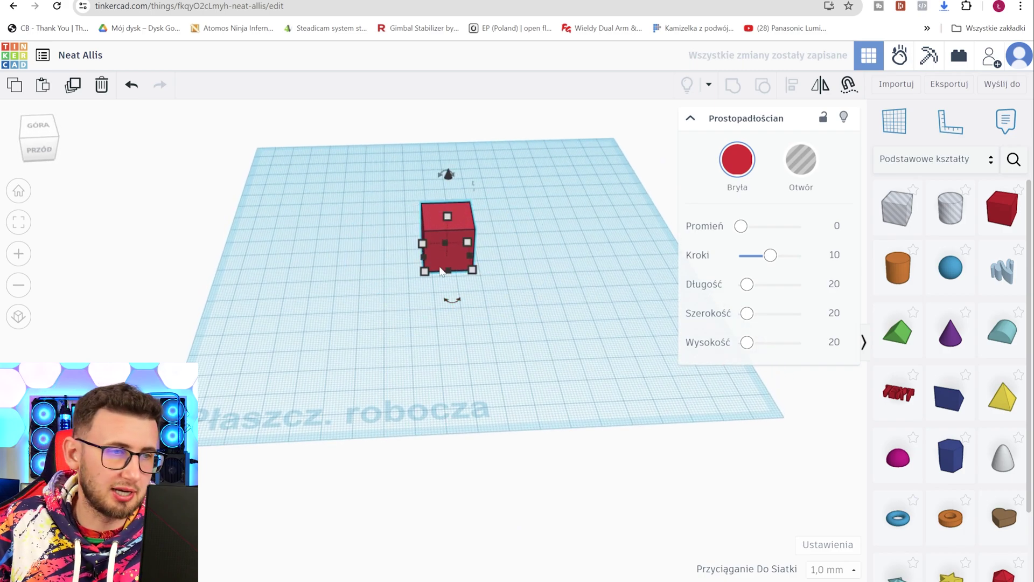
drag(468, 242, 588, 241)
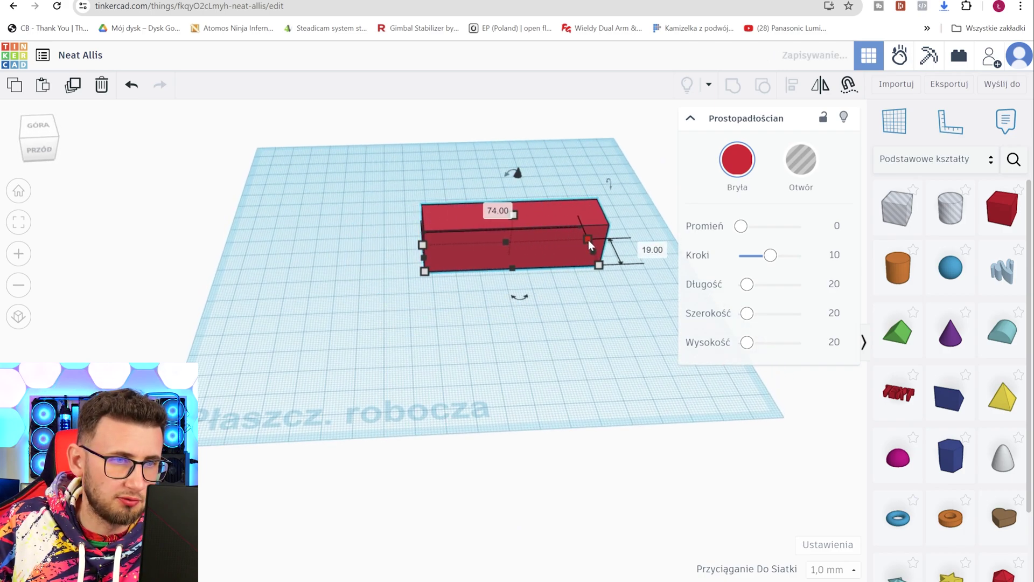
click(647, 252)
text(210)
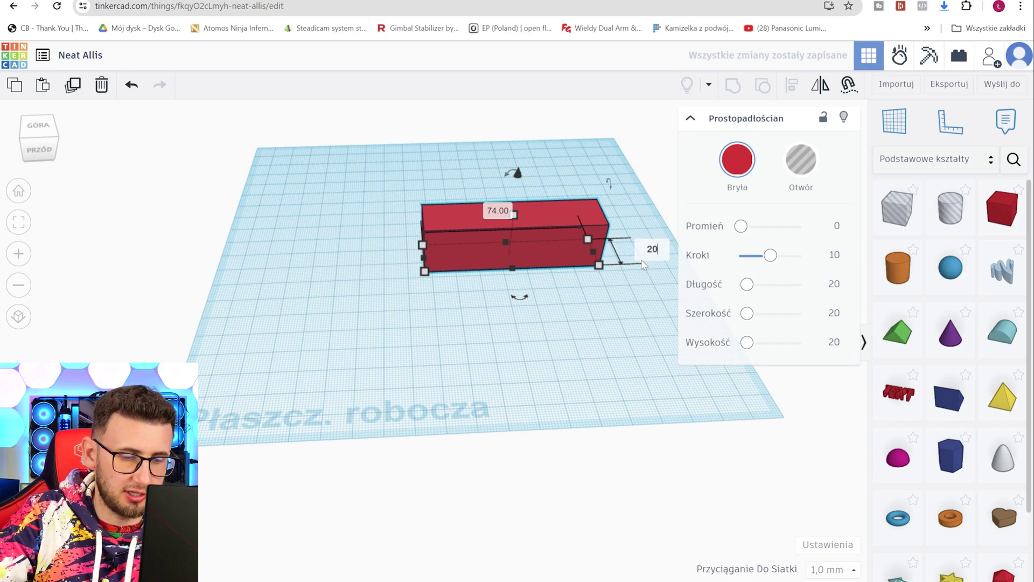
text(0)
key(Return)
middle_drag(539, 192, 517, 302)
drag(490, 313, 485, 483)
middle_drag(322, 453, 332, 430)
text(200)
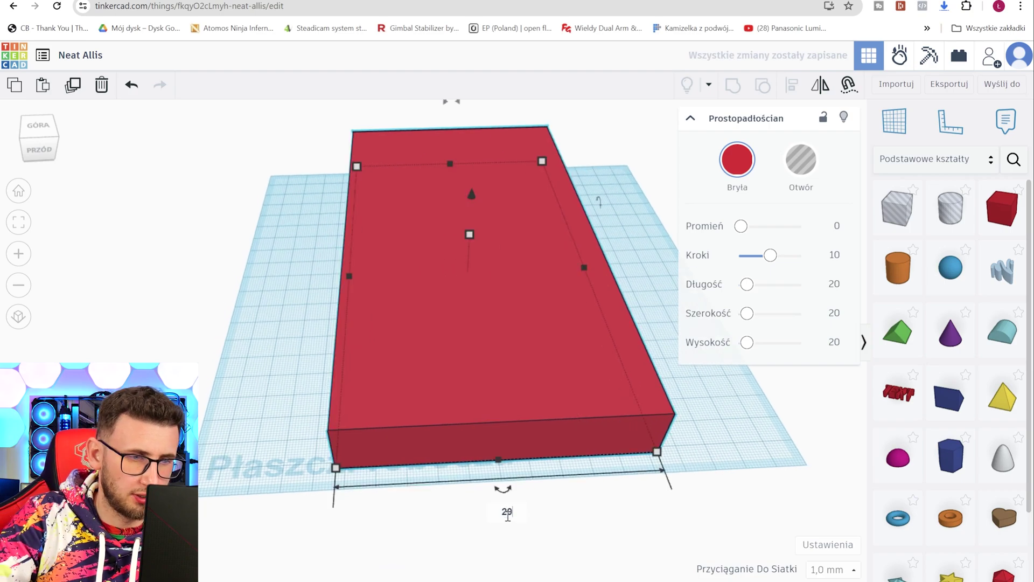
key(Return)
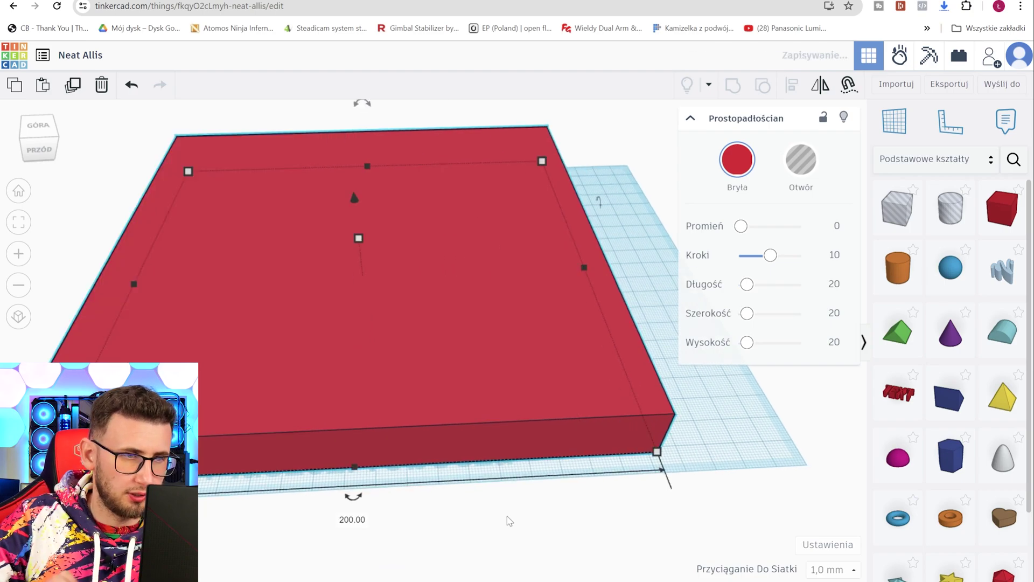
Lower the box's height to make a thin plate, viewing it from the side and above
drag(398, 376, 412, 368)
right_drag(412, 367, 480, 274)
click(478, 273)
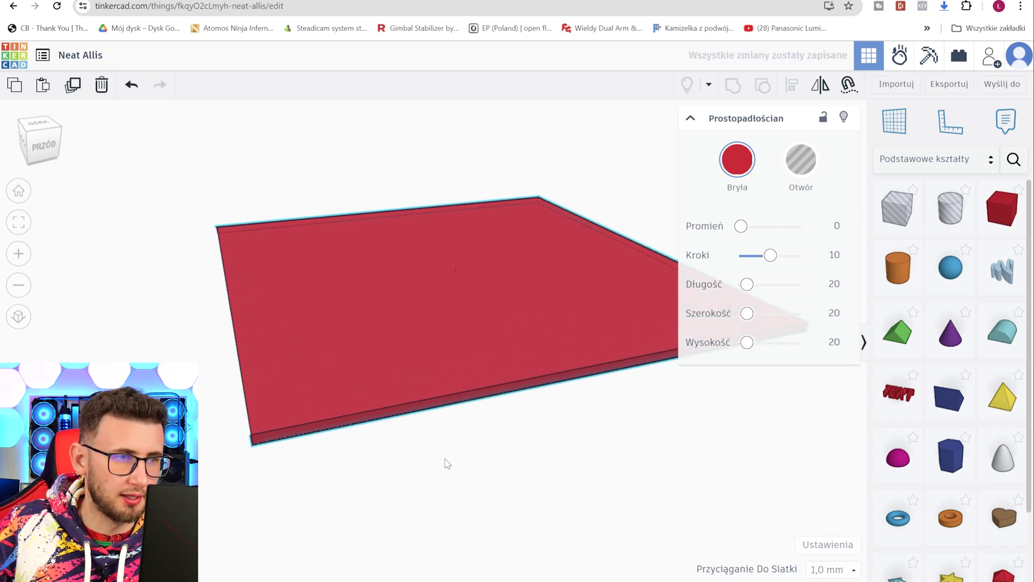
right_drag(448, 464, 407, 394)
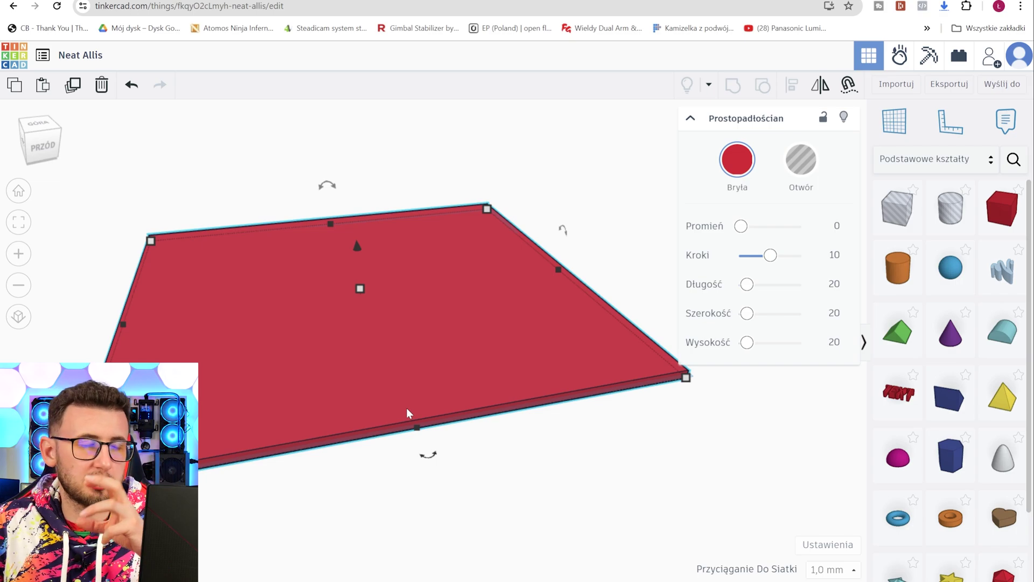
right_drag(406, 408, 347, 426)
right_drag(220, 289, 285, 299)
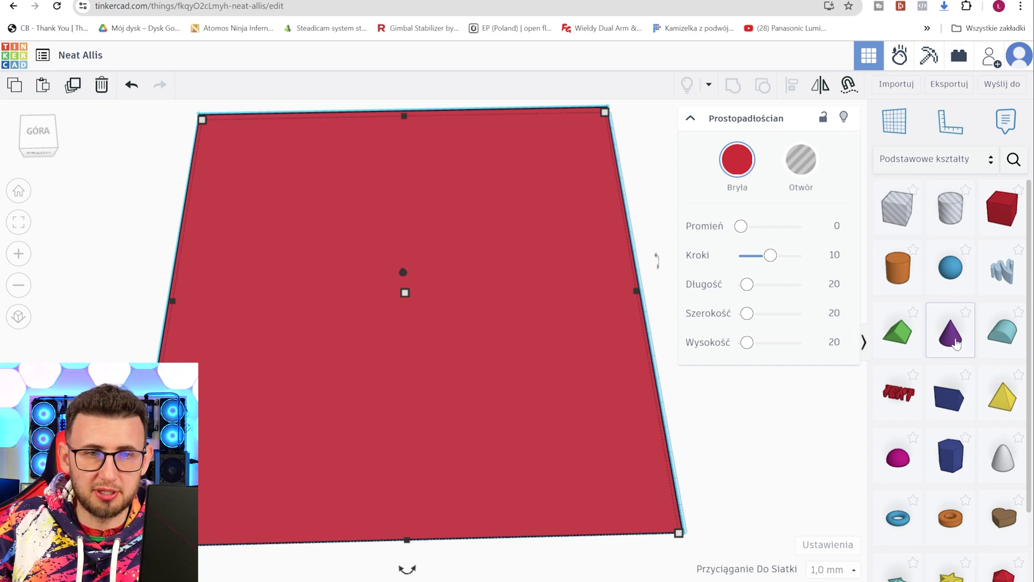
Drop a hole cylinder onto the middle of the plate
scroll(957, 391, down, 2)
scroll(957, 399, up, 2)
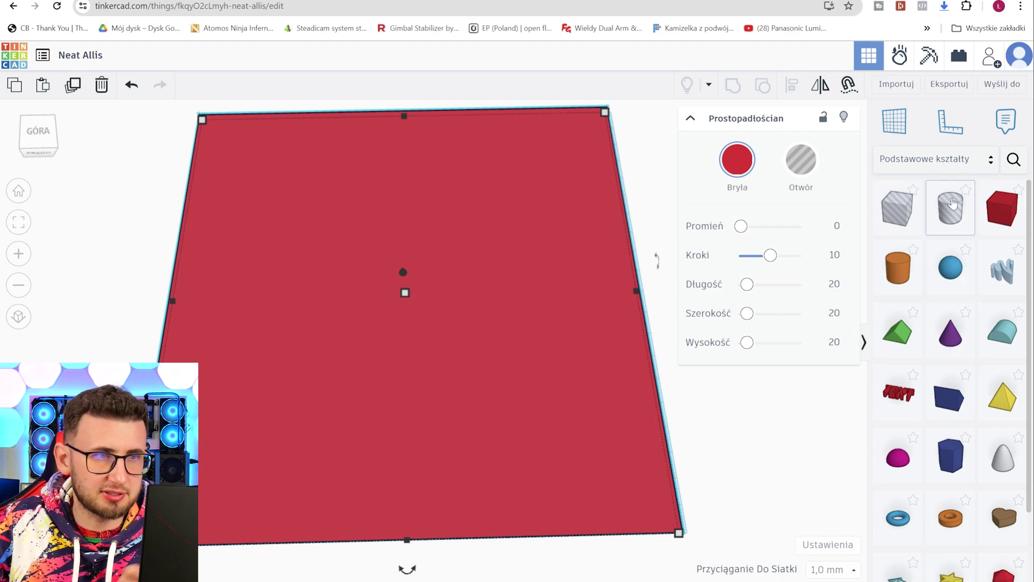
drag(957, 210, 406, 274)
scroll(337, 301, up, 1)
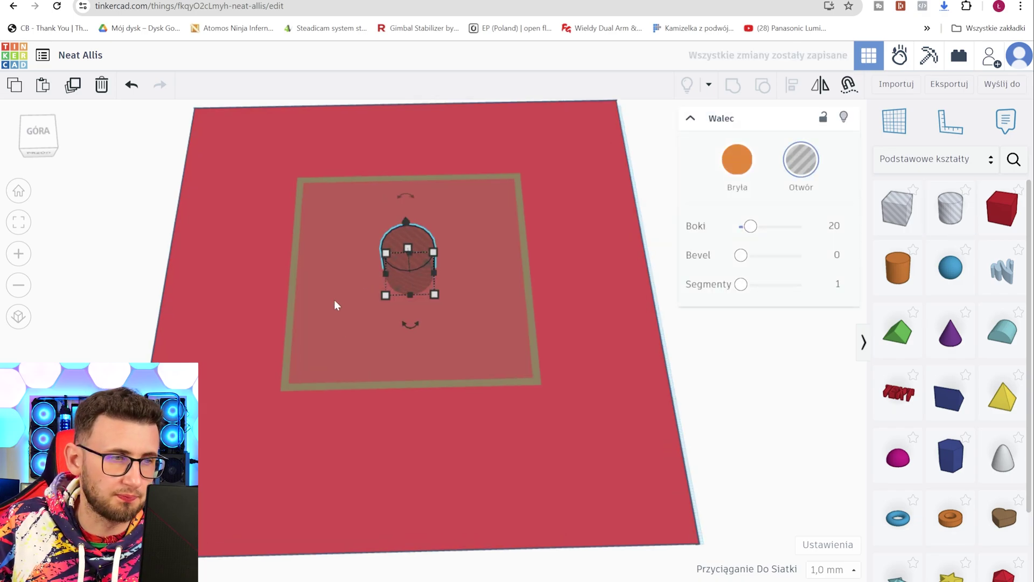
middle_drag(338, 343, 372, 324)
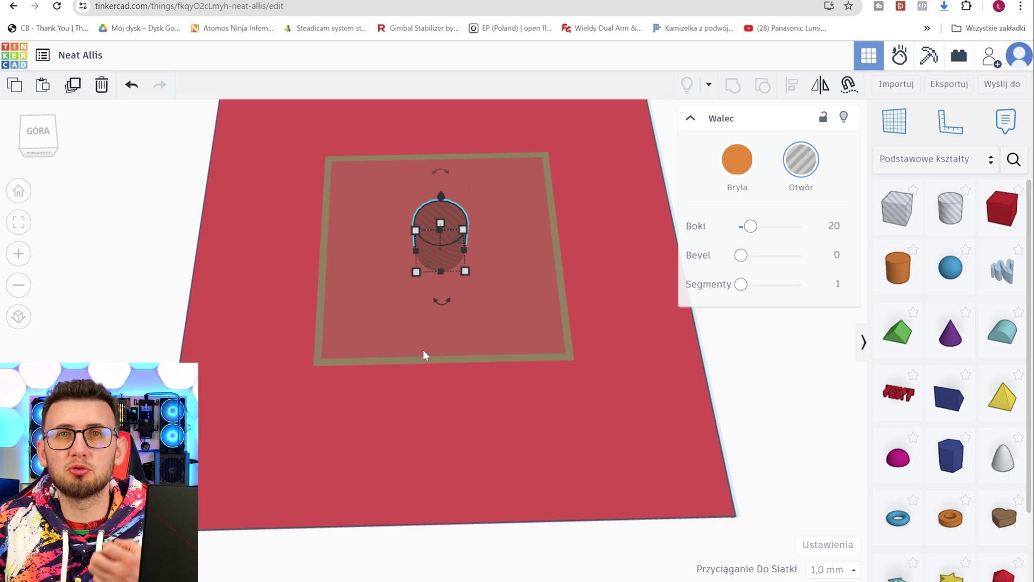
right_drag(451, 373, 454, 370)
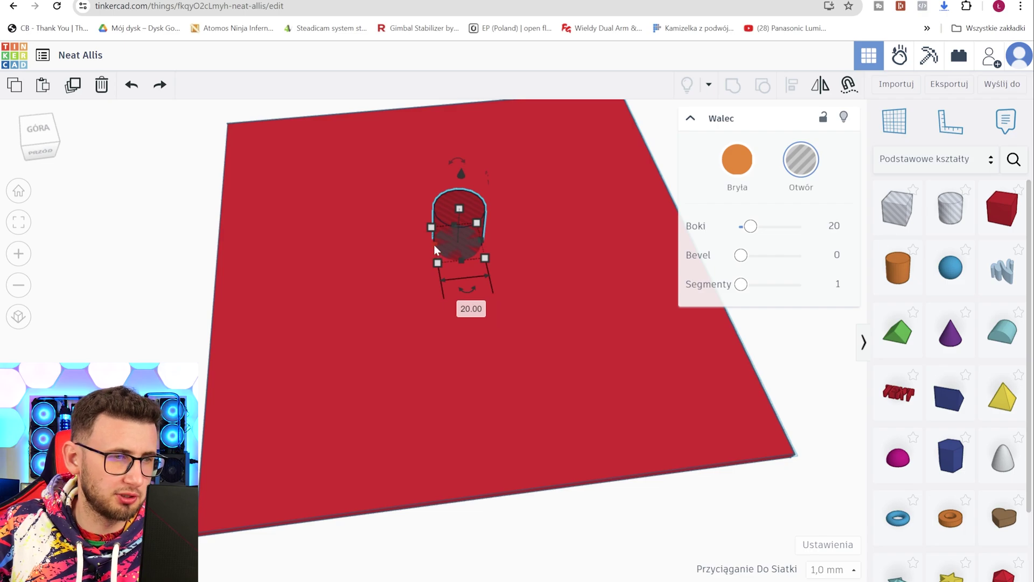
Set the hole cylinder's width to 15 mm
click(471, 317)
text(15)
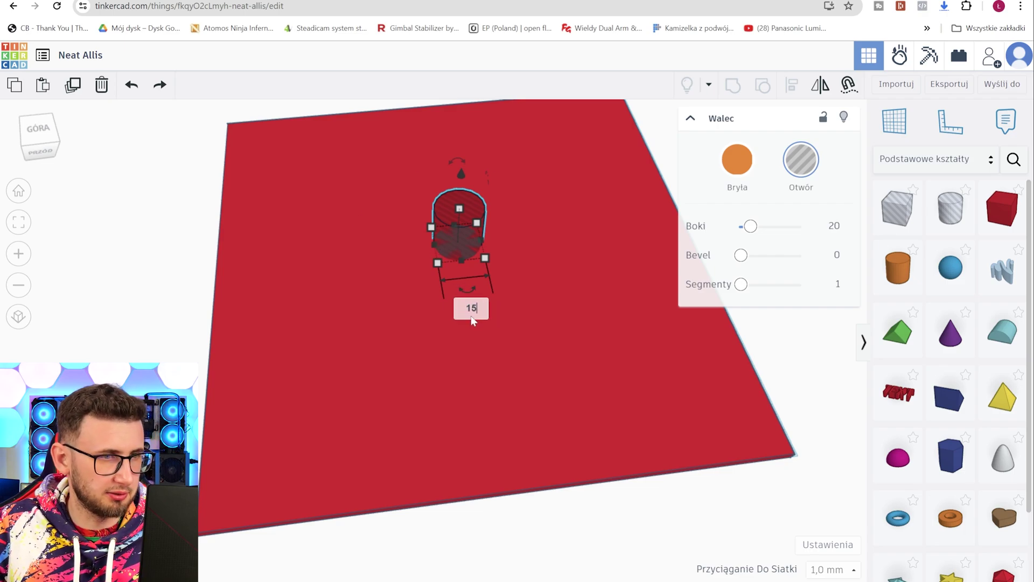
key(Return)
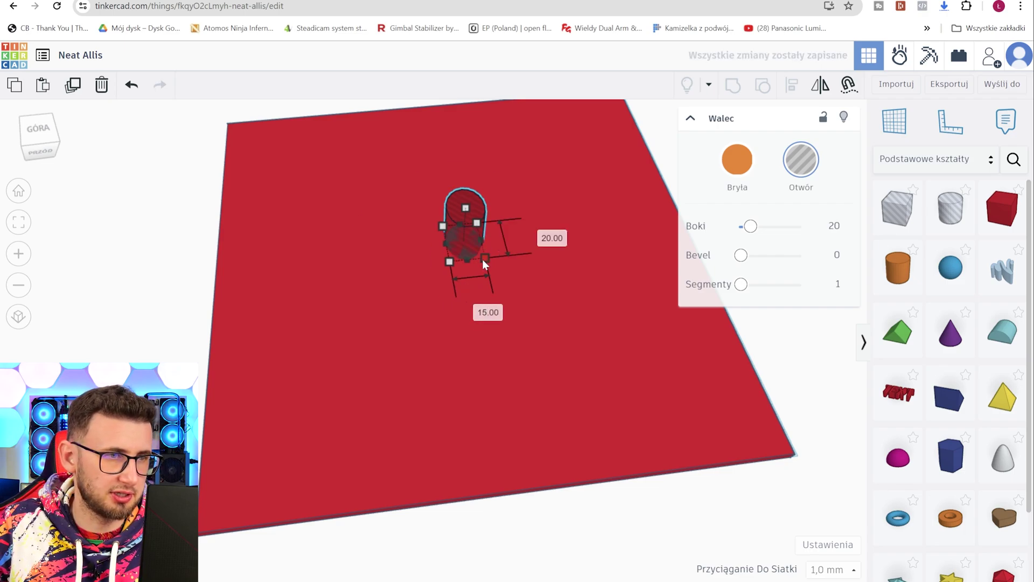
right_drag(327, 240, 318, 250)
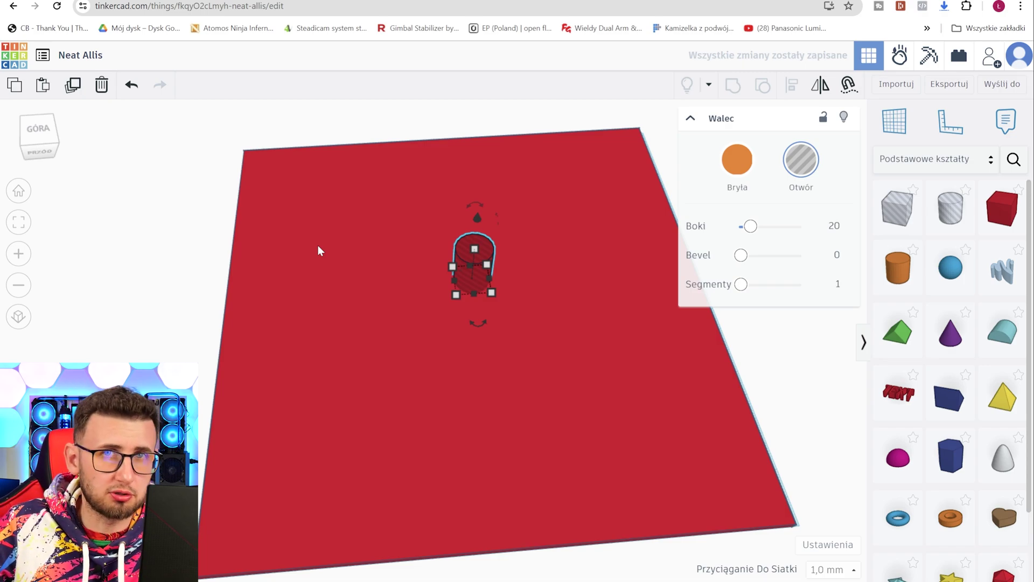
From an orthographic side view, lower the hole cylinder to -7 mm through the plate
click(33, 138)
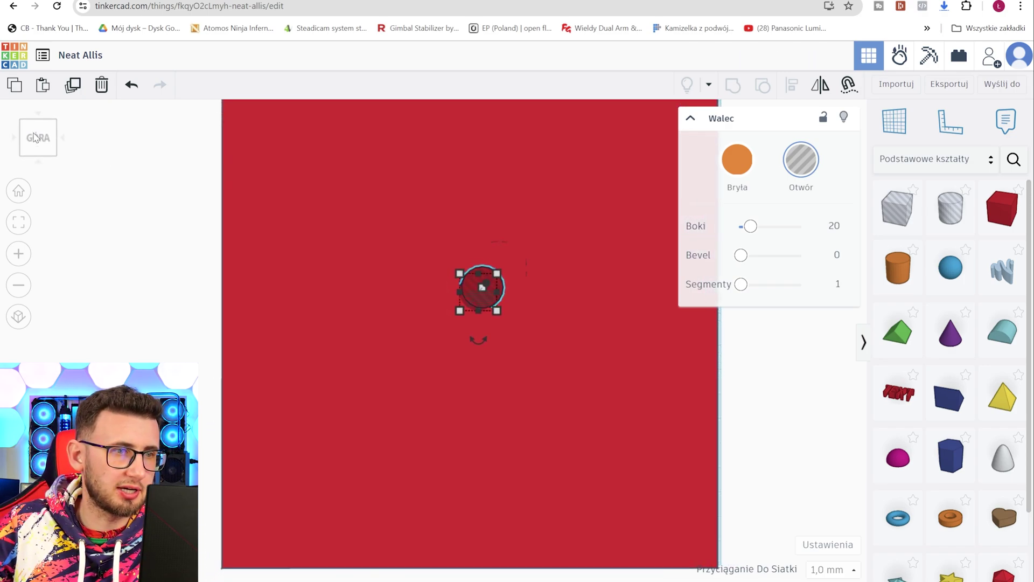
right_drag(146, 237, 253, 340)
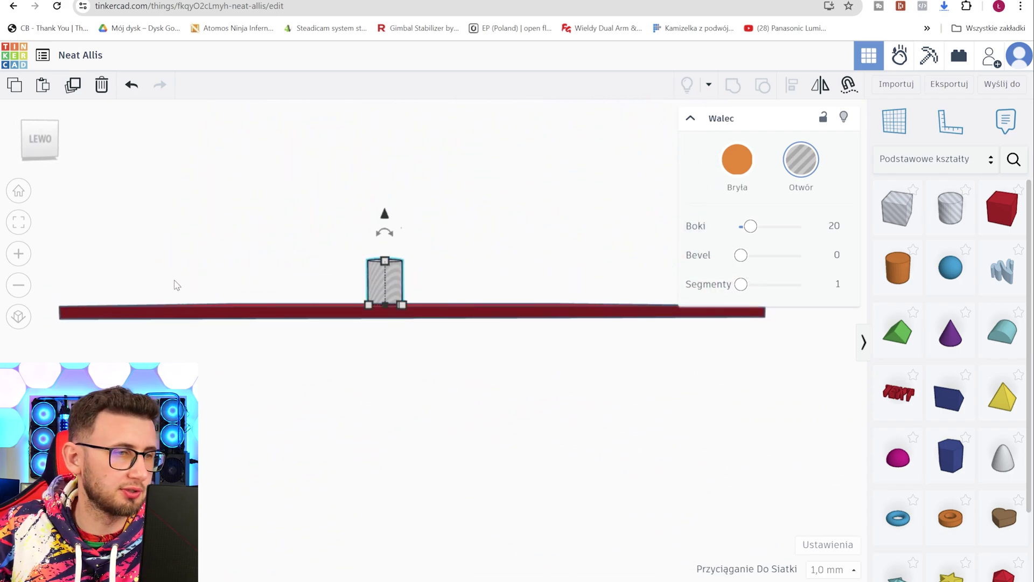
click(49, 140)
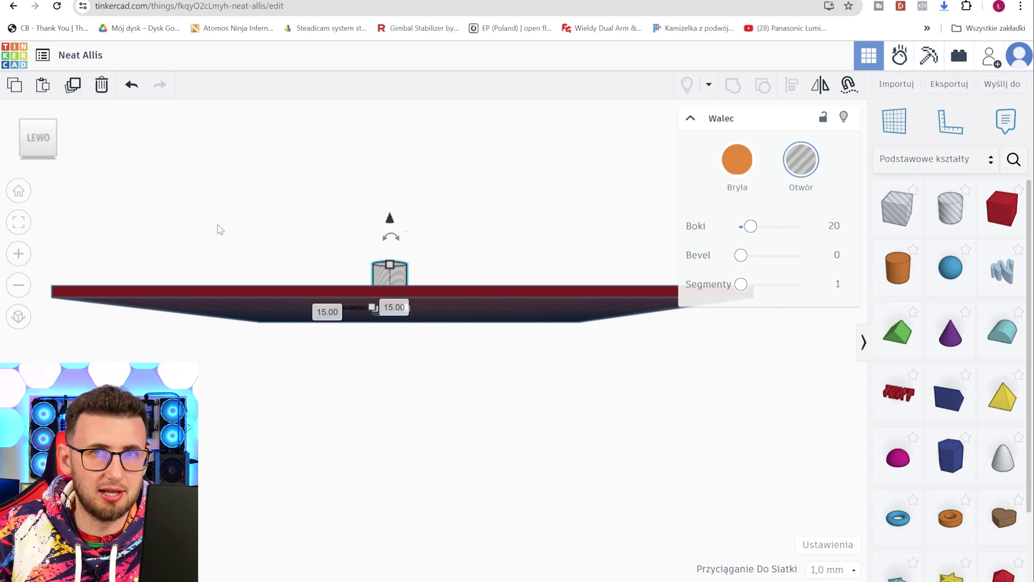
right_drag(135, 213, 221, 245)
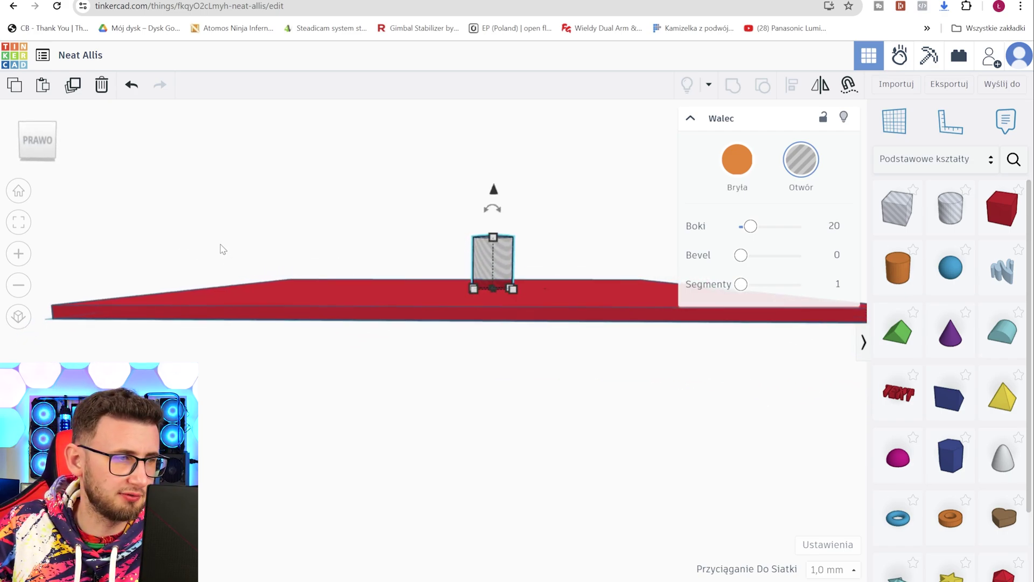
click(20, 319)
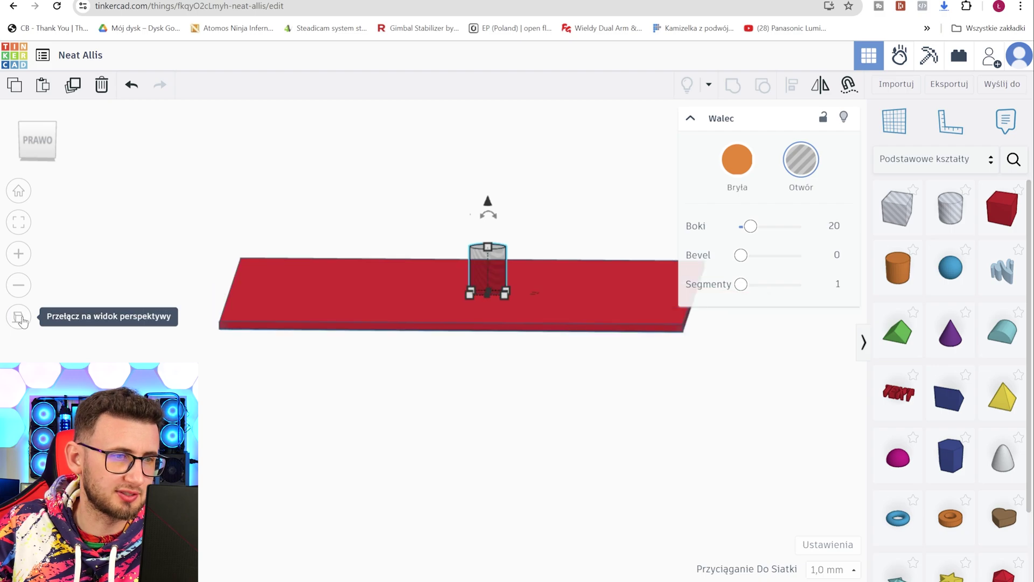
click(38, 142)
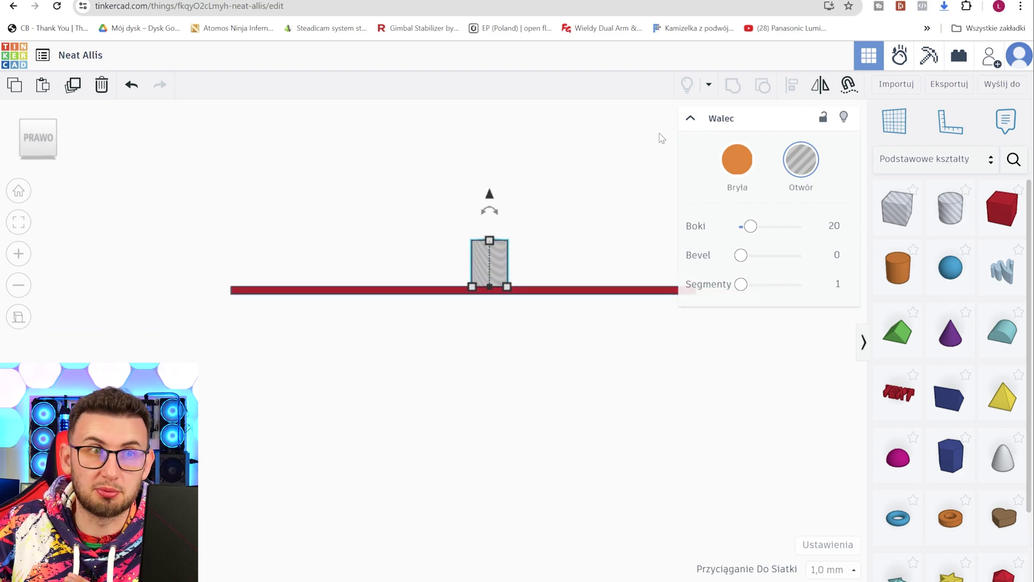
click(691, 118)
drag(527, 230, 526, 242)
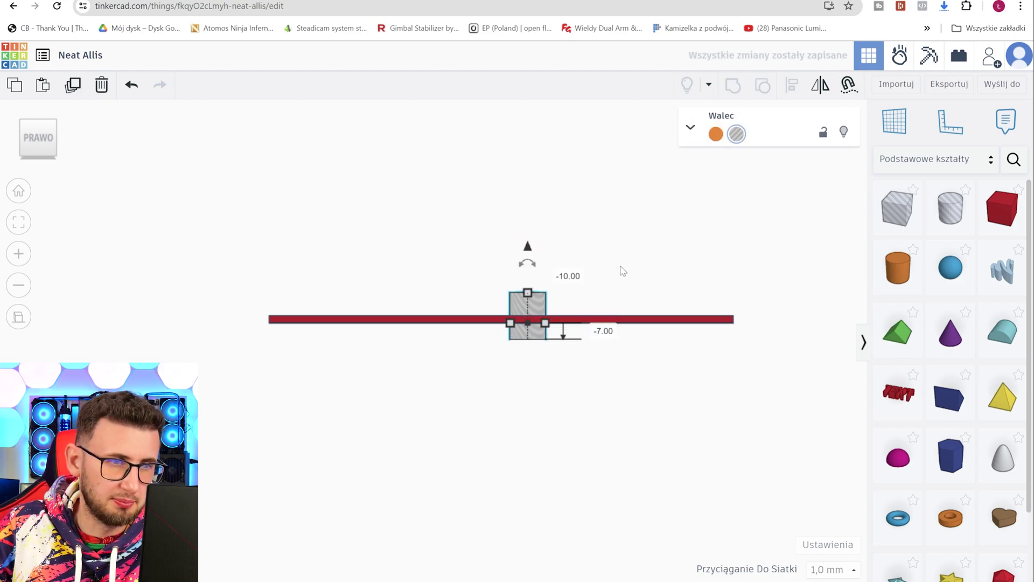
Move the hole cylinder to the plate's top-left corner in top view
right_drag(653, 281, 321, 249)
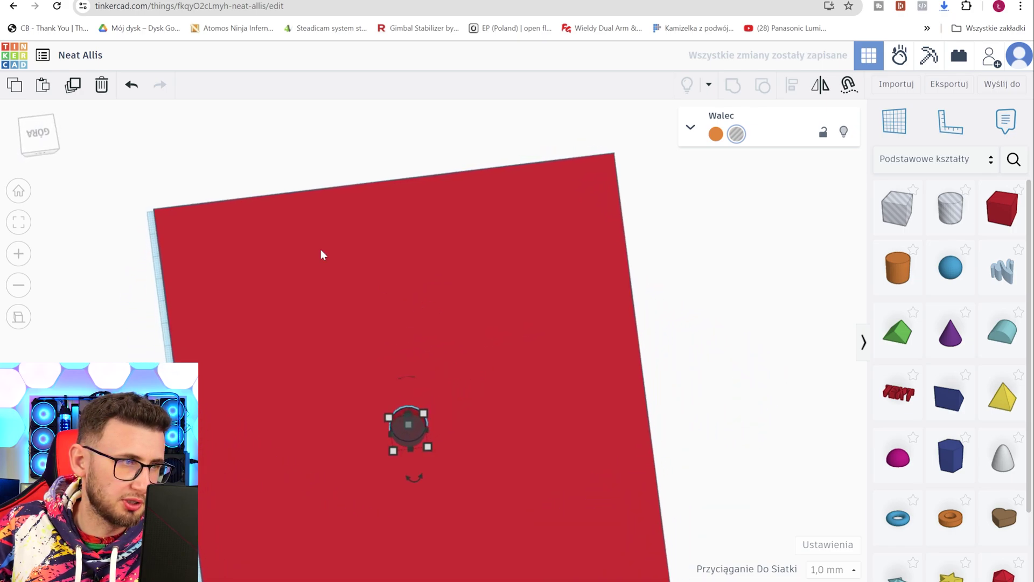
click(34, 132)
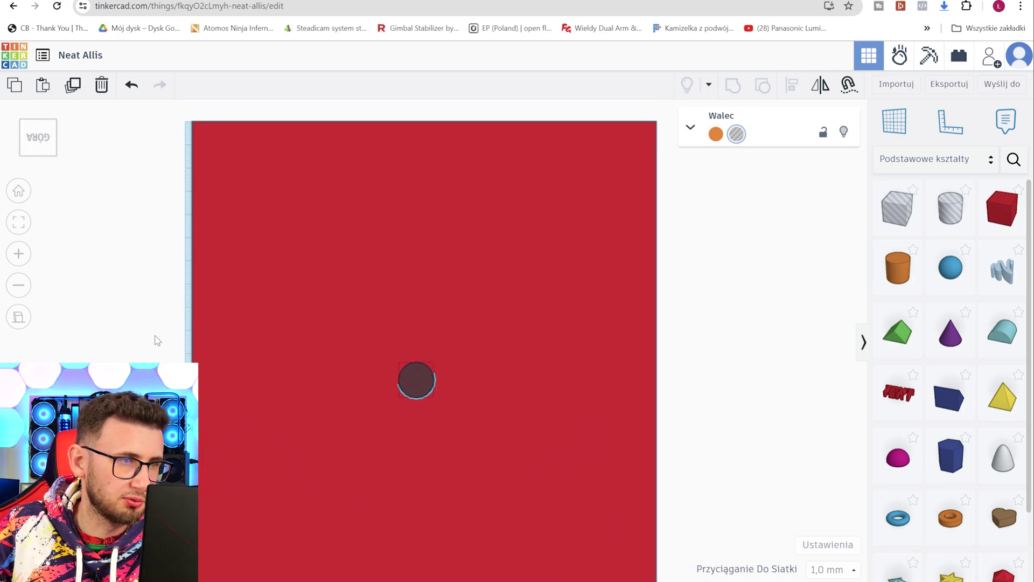
drag(425, 377, 233, 144)
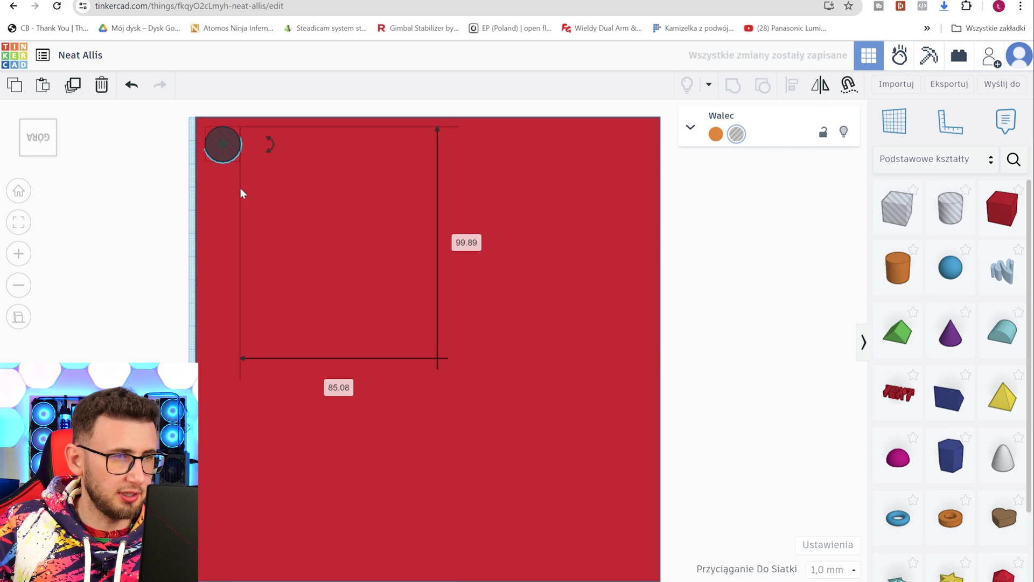
Copy and paste hole cylinders in pairs to build a 10 by 10 hole grid
key(ctrl+c)
key(ctrl+v)
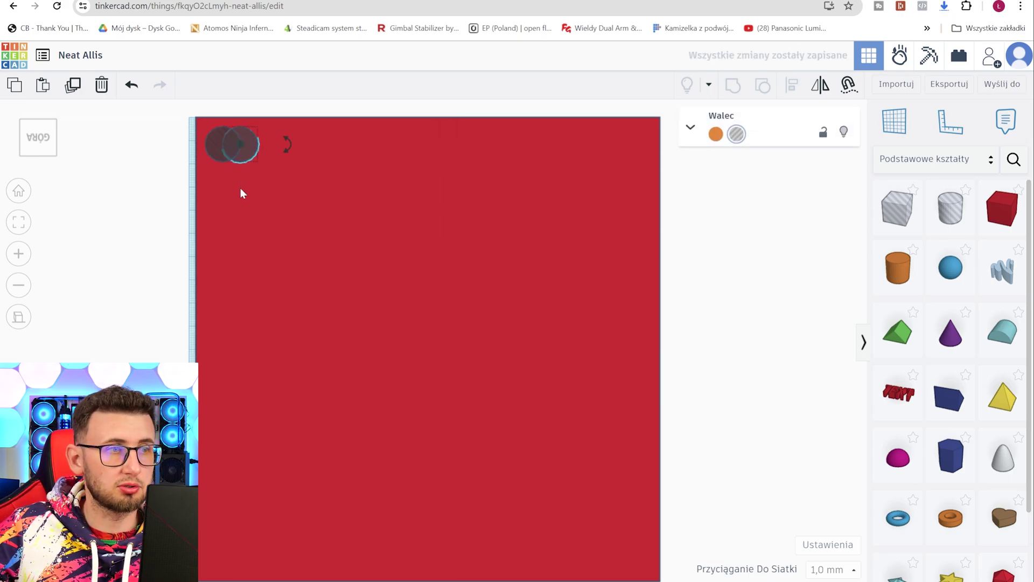
drag(257, 160, 274, 155)
click(245, 160)
click(223, 149)
click(223, 151)
shift+click(261, 143)
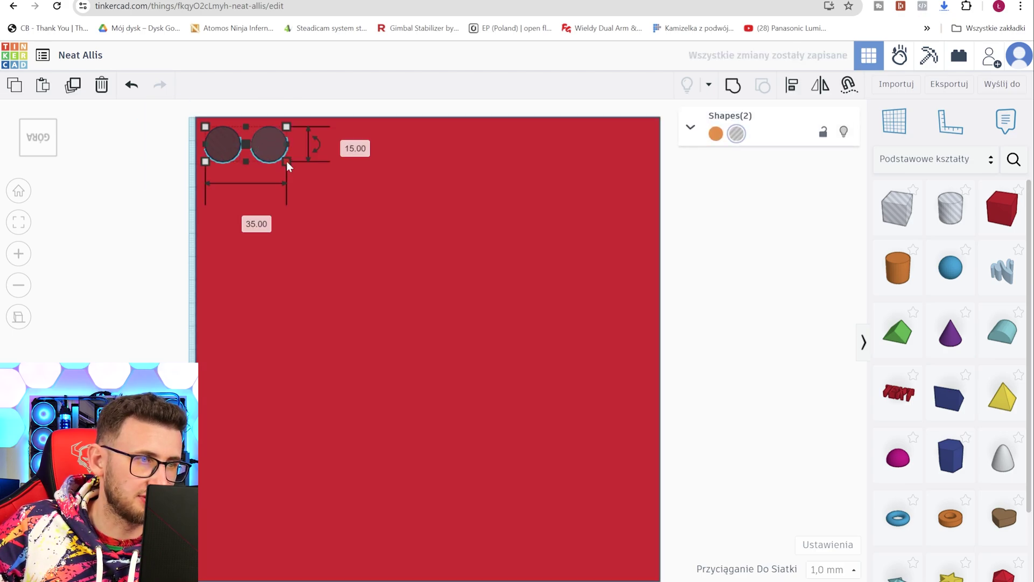
key(ctrl+c)
key(ctrl+v)
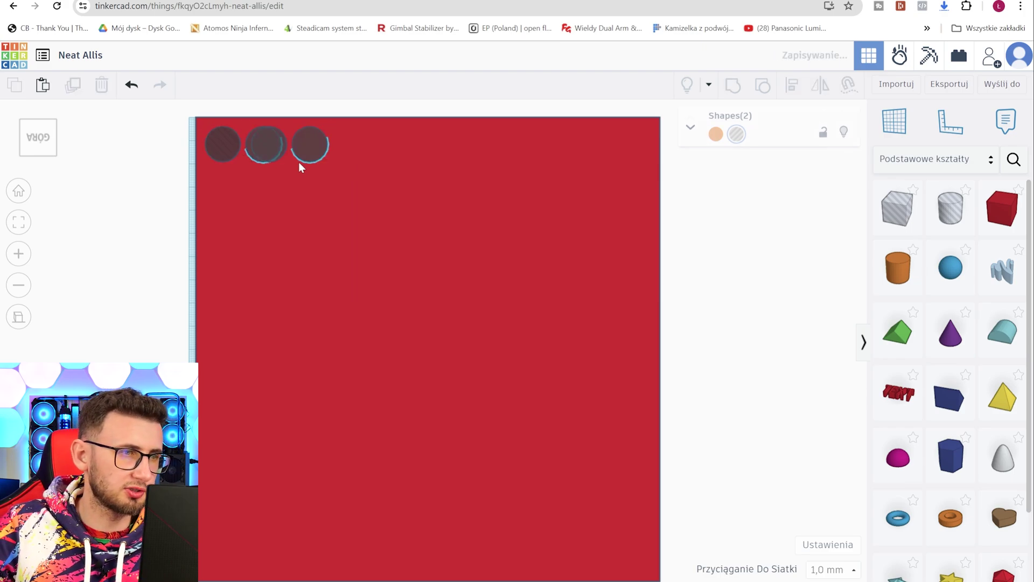
drag(304, 152, 359, 151)
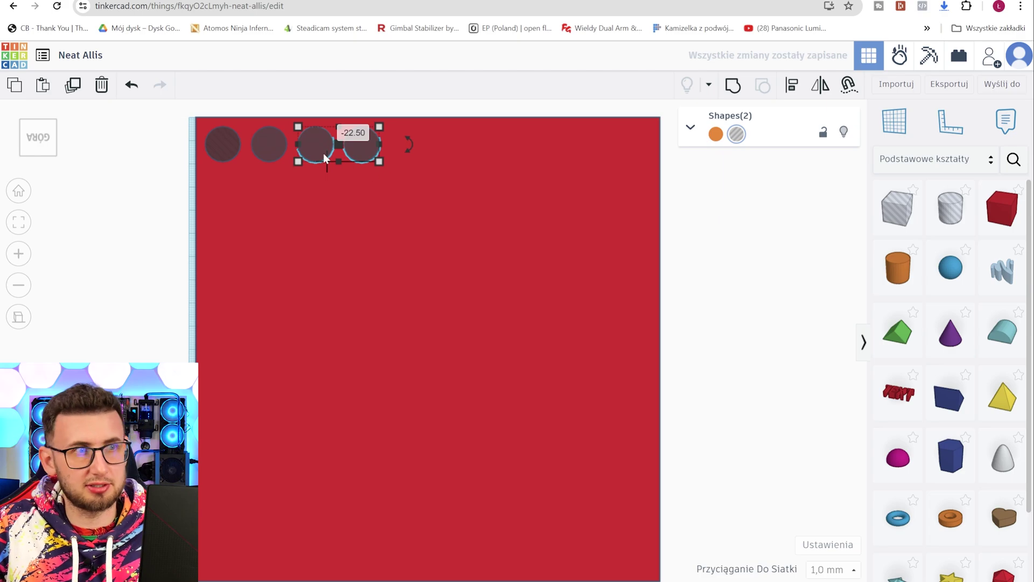
click(221, 150)
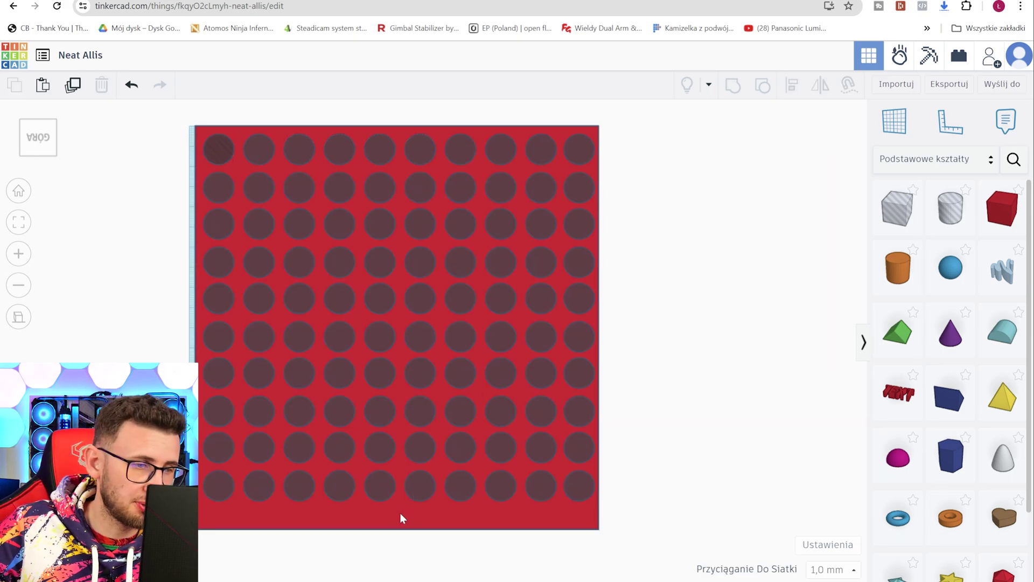
Resize the red base plate to fit the hole grid, widening it to 203 mm
click(399, 518)
drag(398, 529, 399, 509)
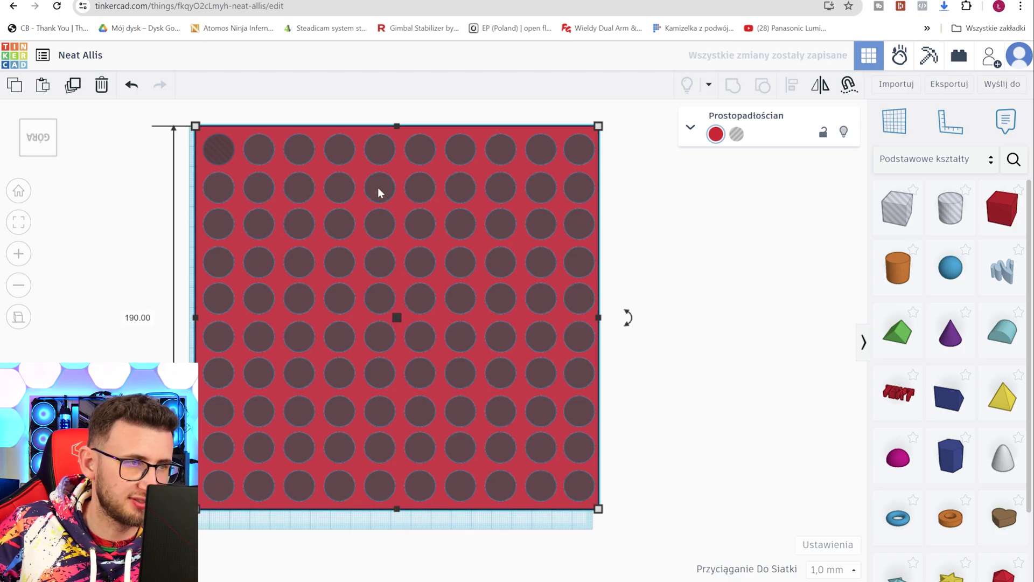
drag(598, 318, 605, 318)
click(709, 326)
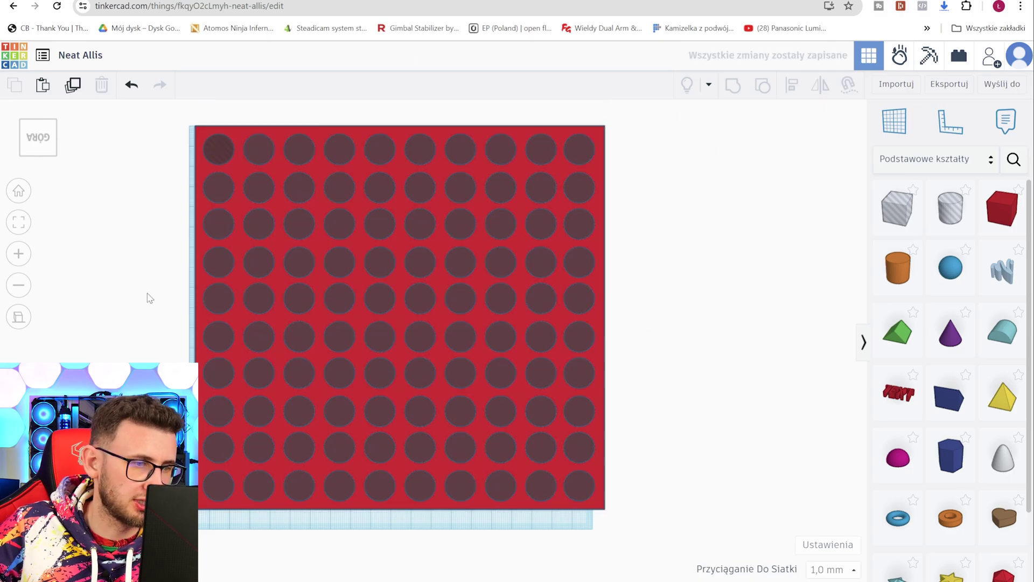
right_drag(150, 299, 118, 320)
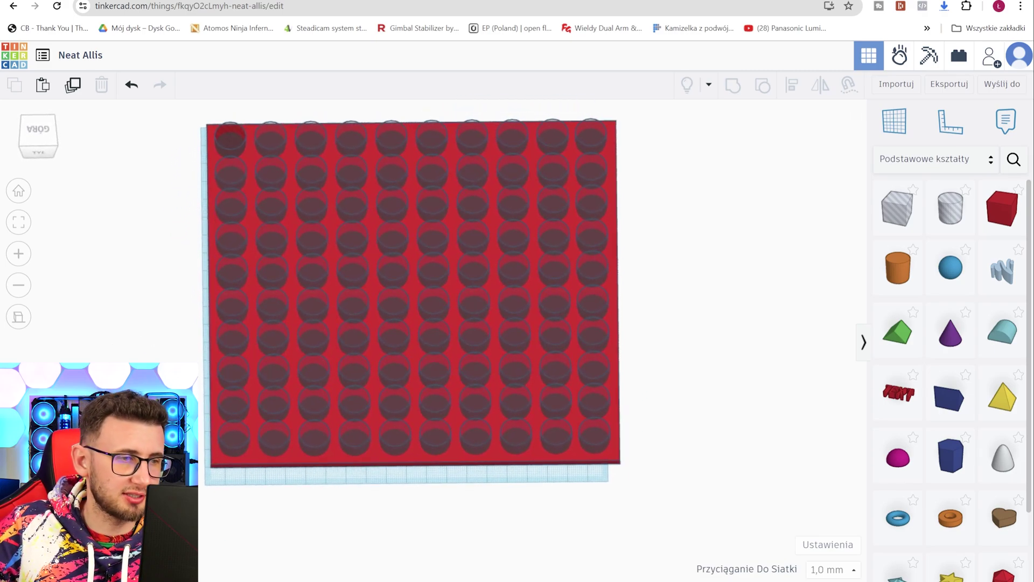
Select all shapes and group them, cutting 100 holes through the red plate
key(ctrl+a)
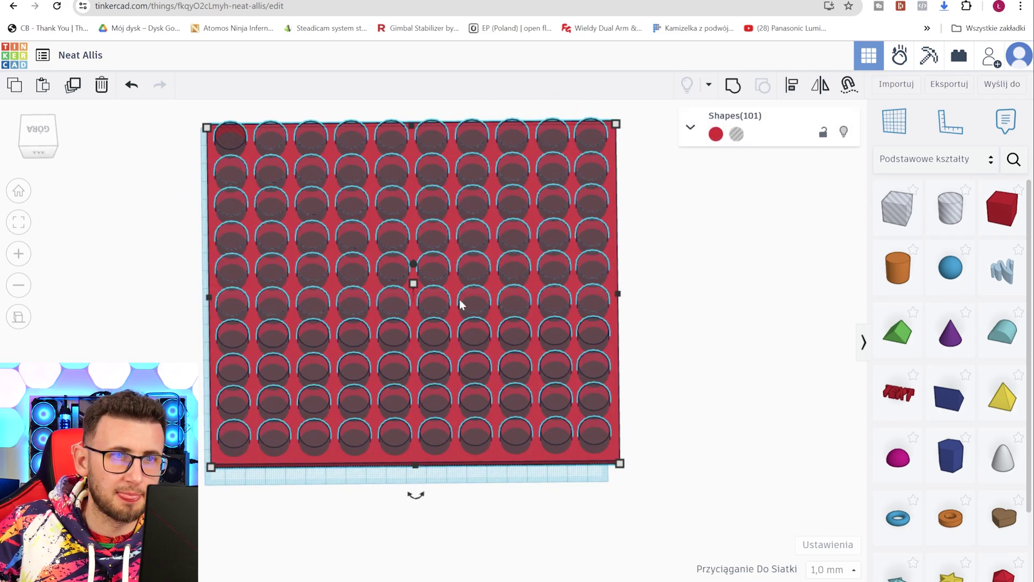
click(734, 88)
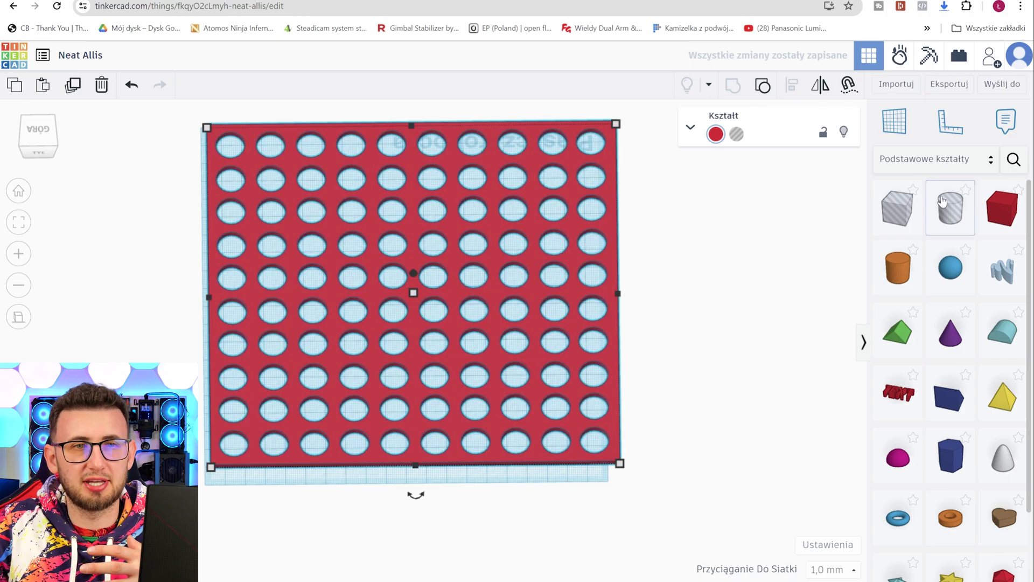
right_drag(717, 231, 676, 282)
middle_drag(677, 285, 617, 285)
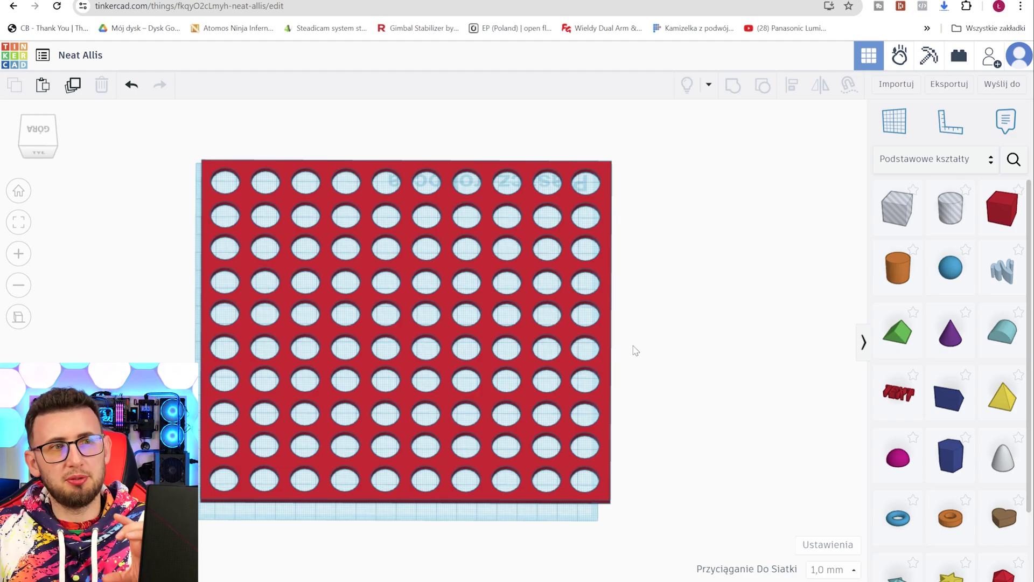
right_drag(686, 413, 691, 314)
right_drag(694, 311, 699, 339)
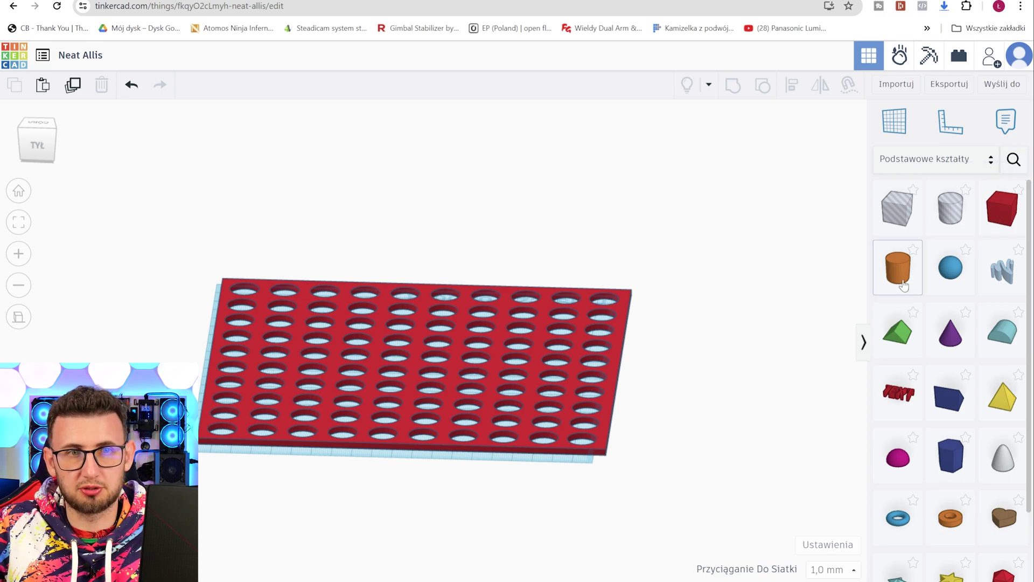
Place a new box and shrink its footprint to 5 by 5 mm
drag(887, 231, 643, 429)
middle_drag(735, 446, 610, 436)
right_drag(617, 408, 412, 381)
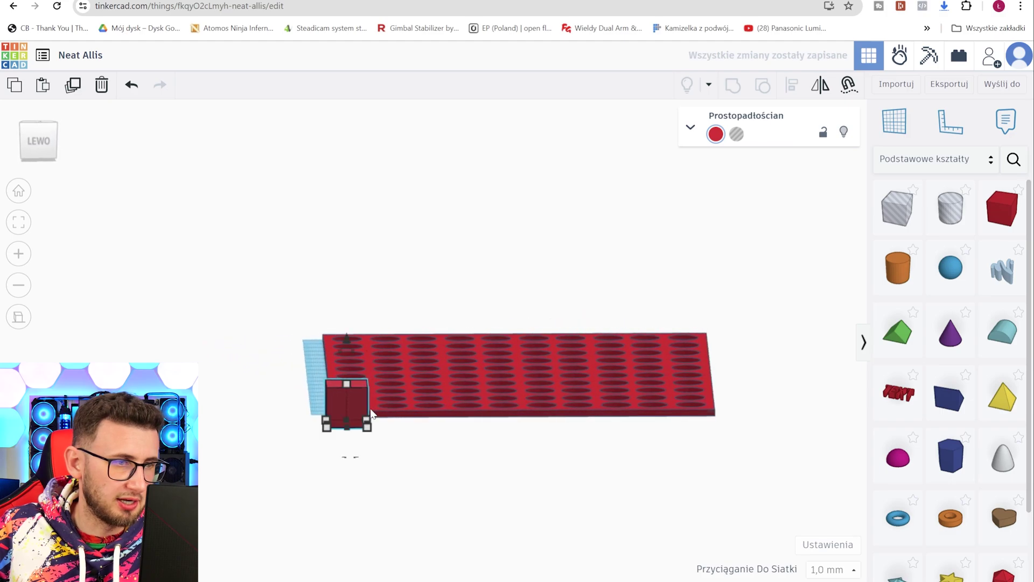
click(37, 156)
mouse_move(324, 408)
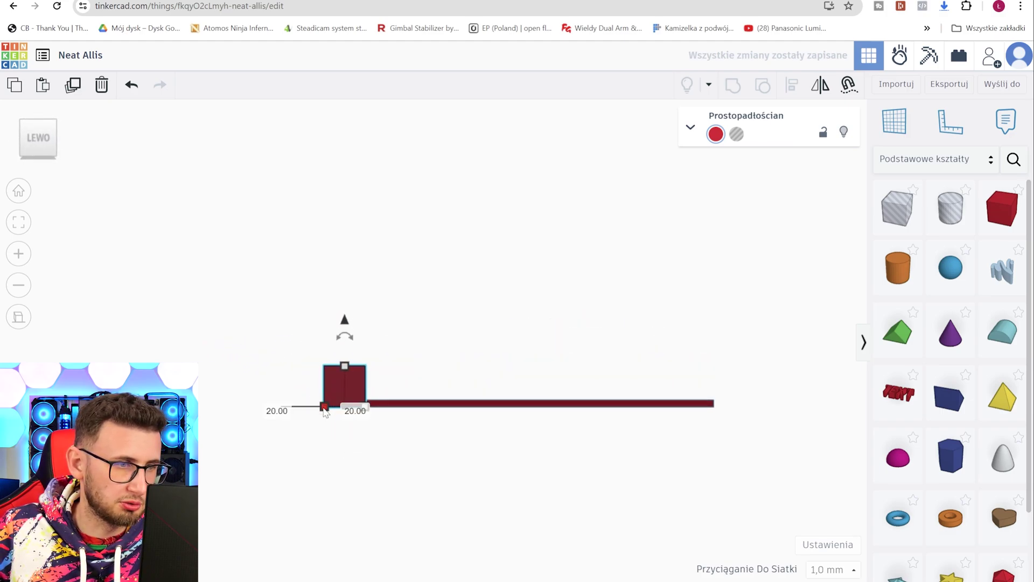
click(324, 408)
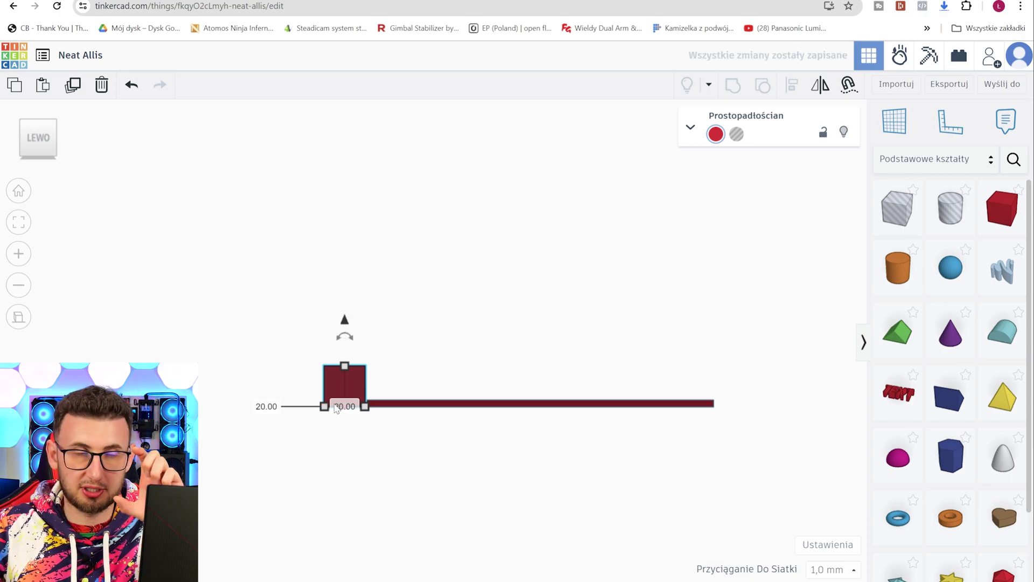
Stretch the small box into a 30 mm tall peg
right_drag(363, 407, 327, 434)
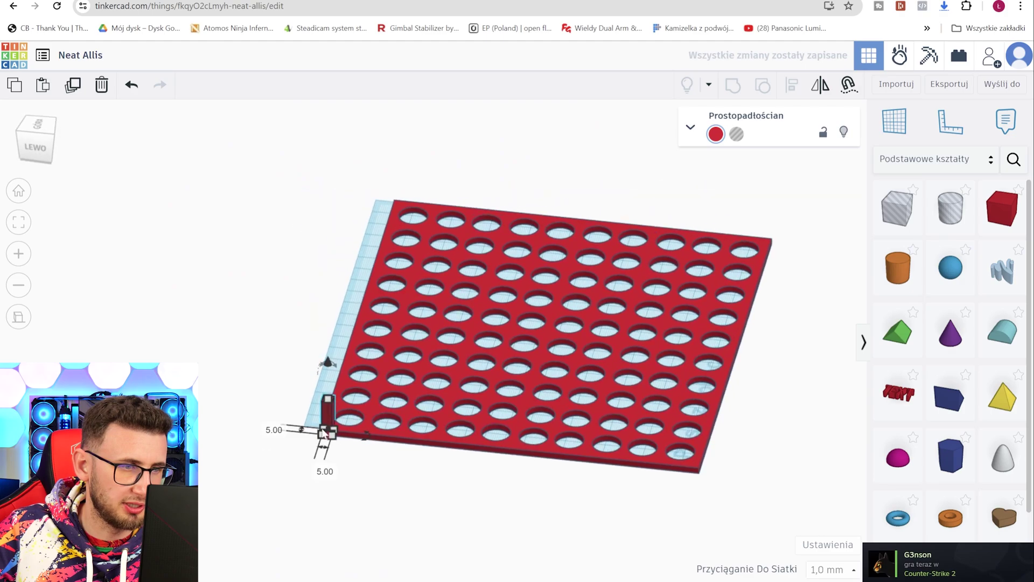
right_drag(370, 480, 346, 404)
drag(345, 401, 347, 377)
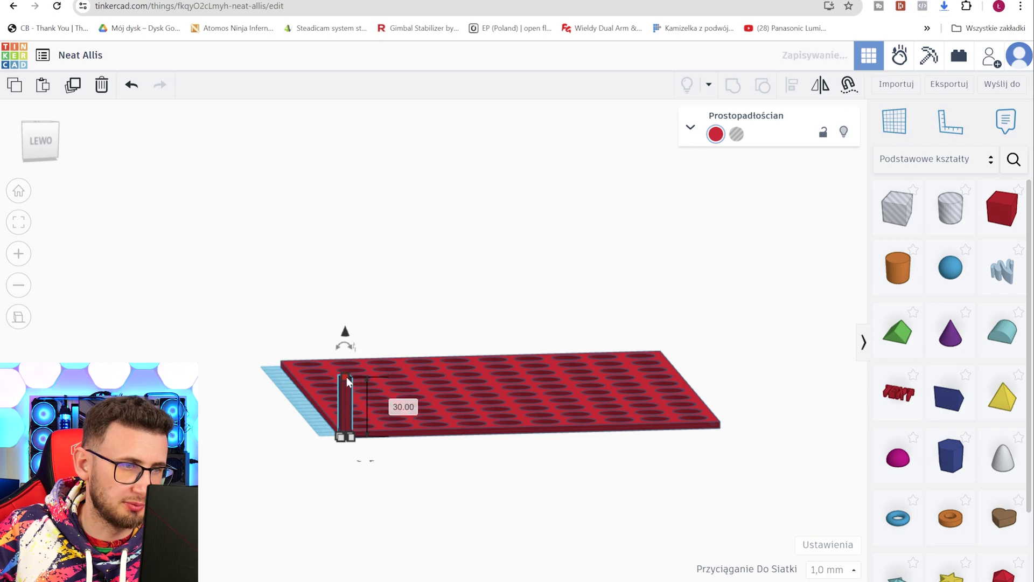
click(453, 480)
right_drag(452, 480, 568, 441)
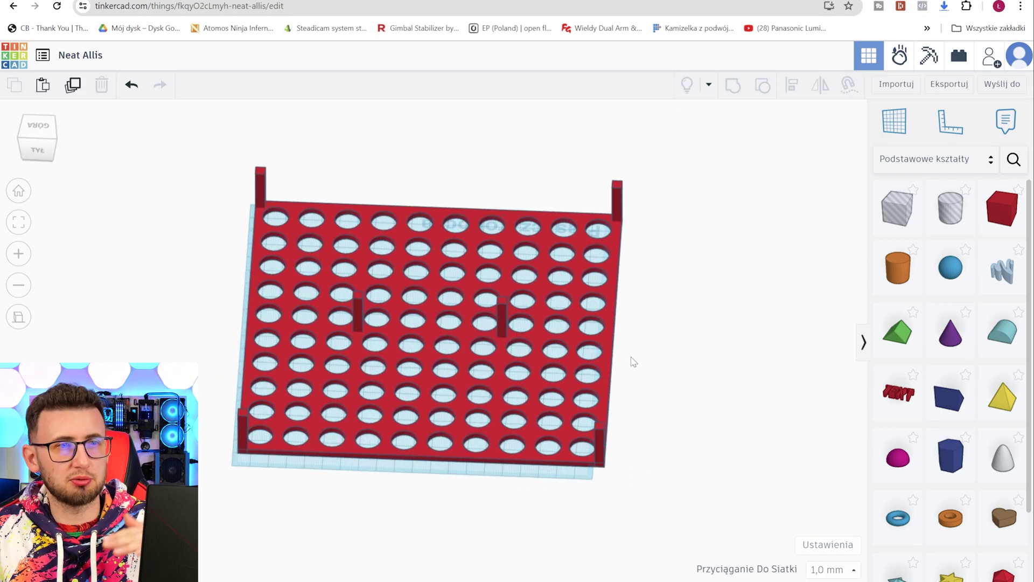
click(607, 351)
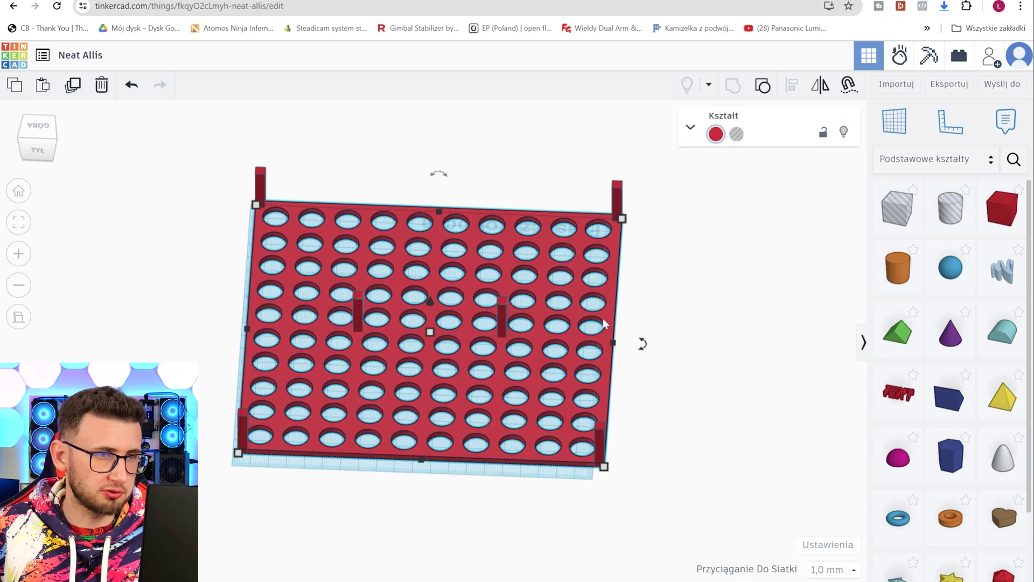
Paste a copy of the perforated plate, align it over the original and lift it 27 mm
key(ctrl+v)
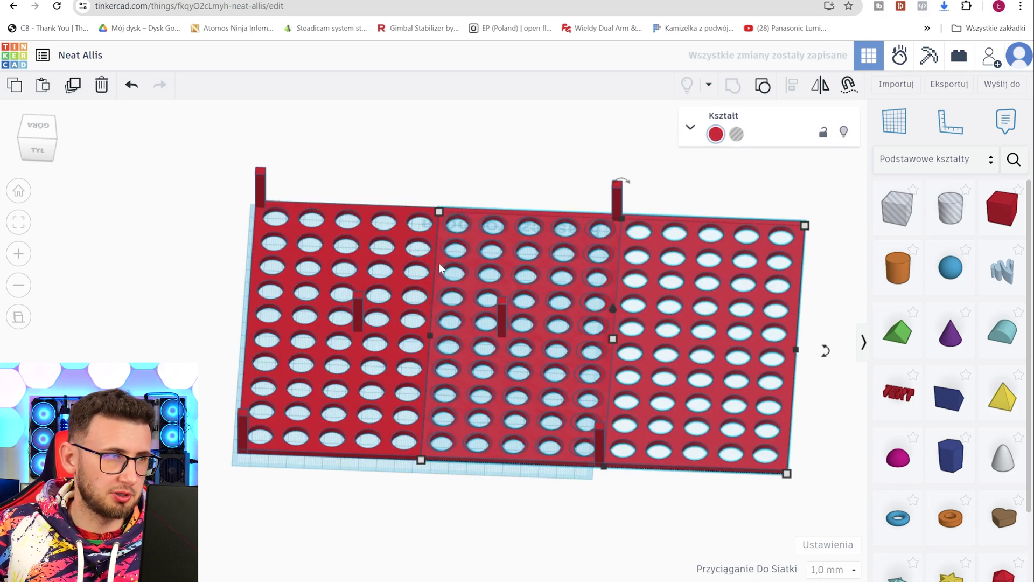
click(30, 129)
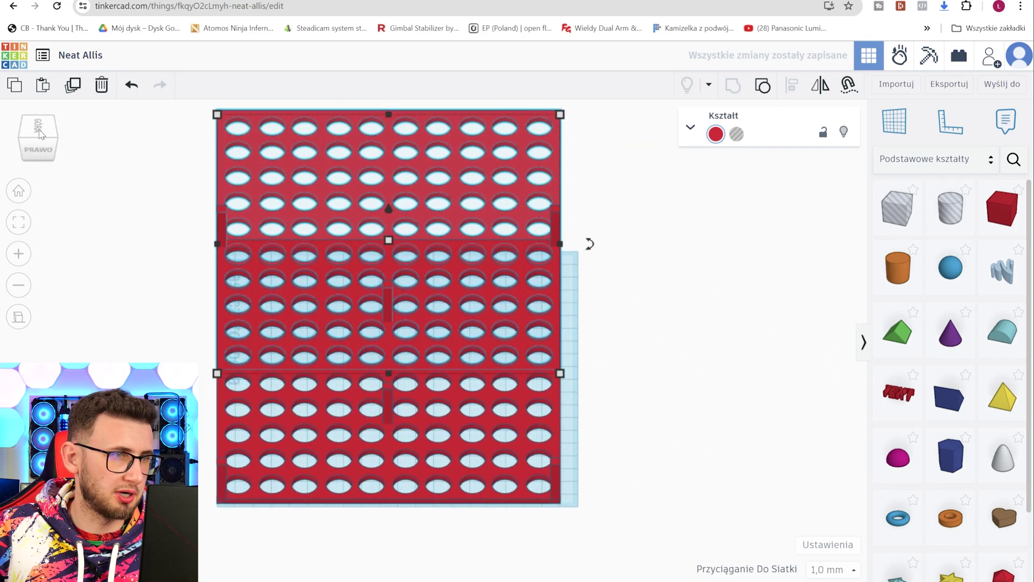
click(39, 130)
middle_drag(667, 269, 627, 283)
right_drag(627, 283, 335, 347)
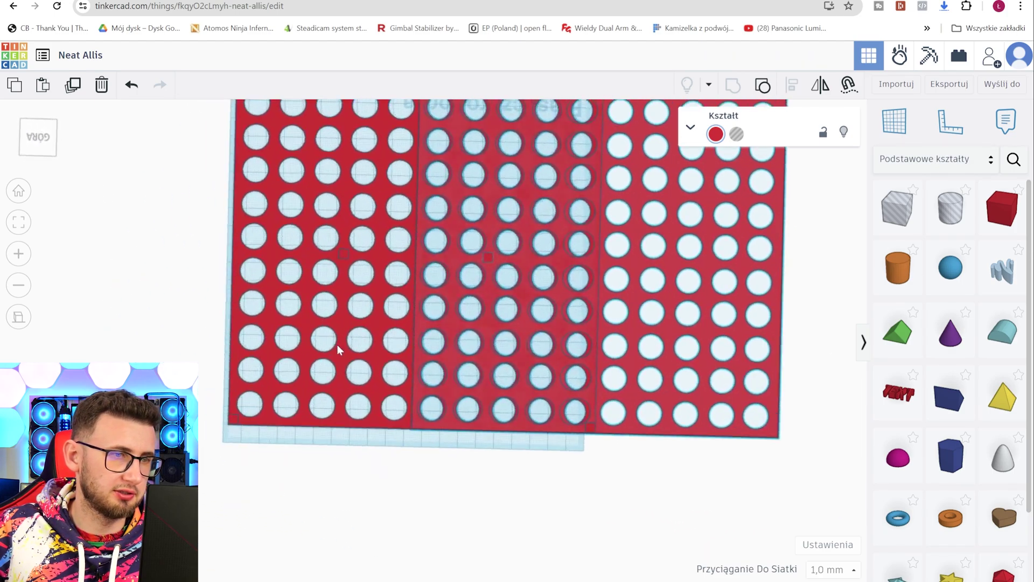
drag(518, 349, 335, 347)
right_drag(663, 372, 655, 234)
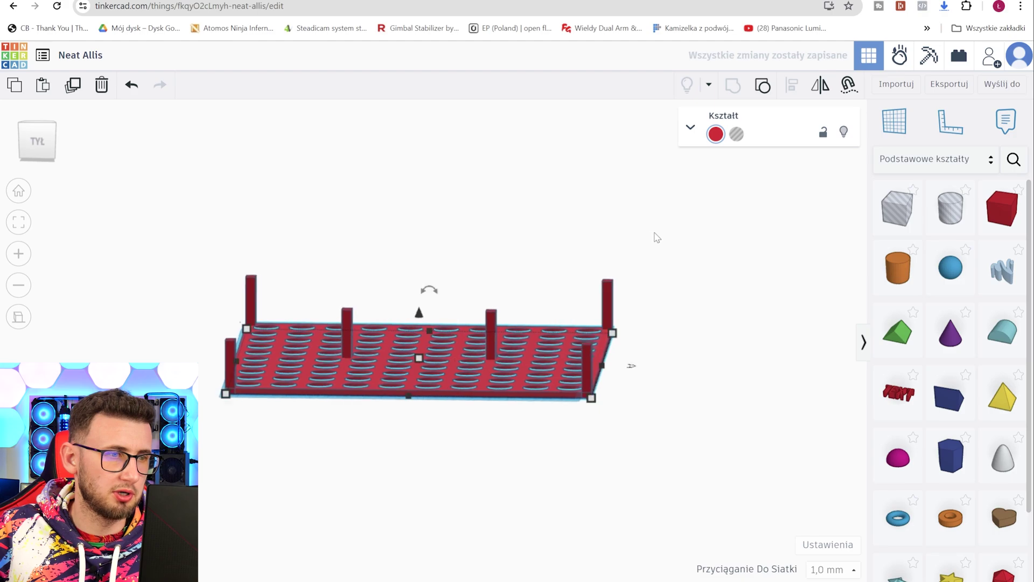
drag(419, 313, 418, 261)
right_drag(418, 261, 433, 322)
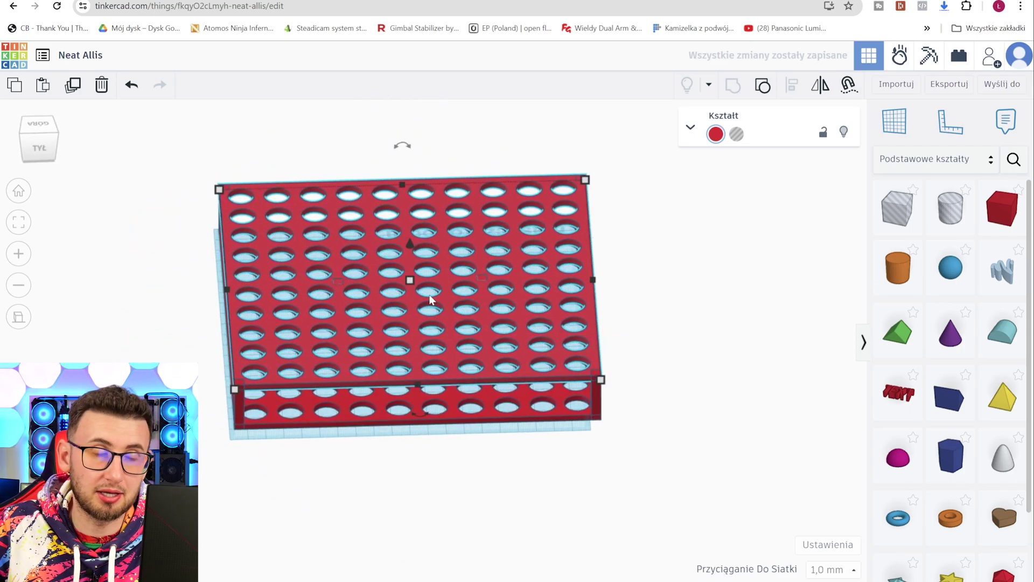
right_drag(455, 442, 500, 358)
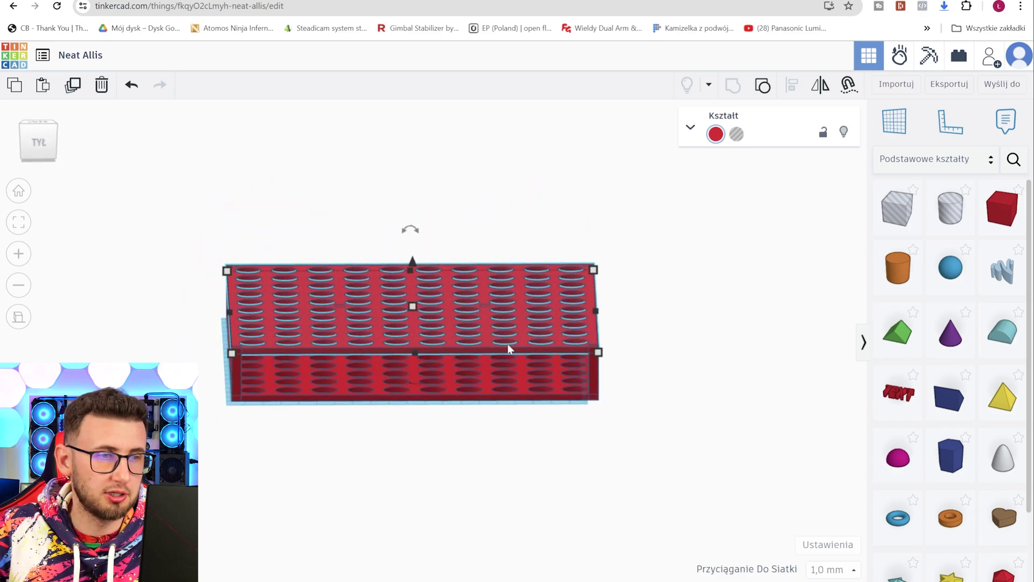
right_drag(596, 476, 510, 419)
right_drag(620, 418, 475, 505)
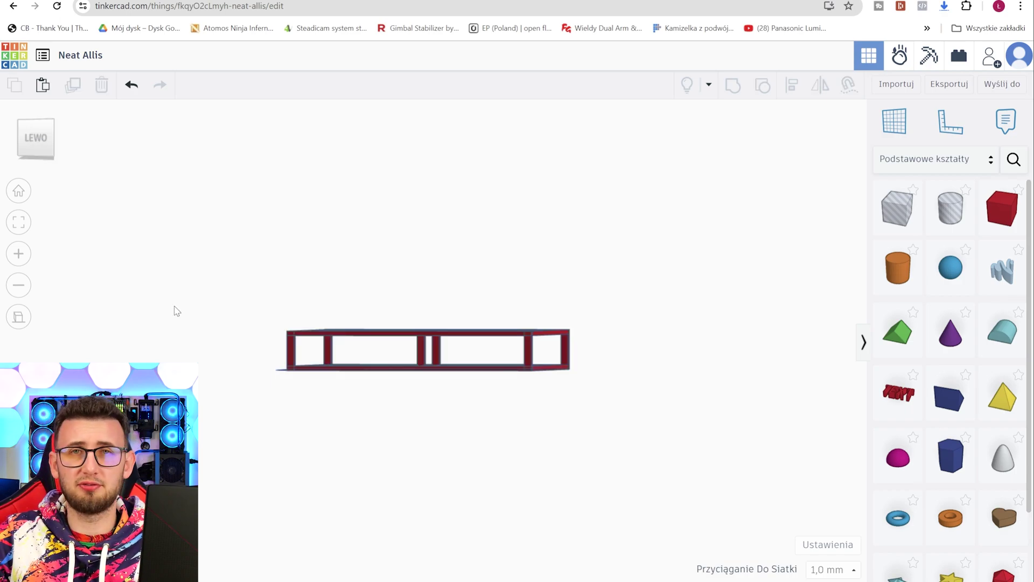
right_drag(174, 307, 216, 302)
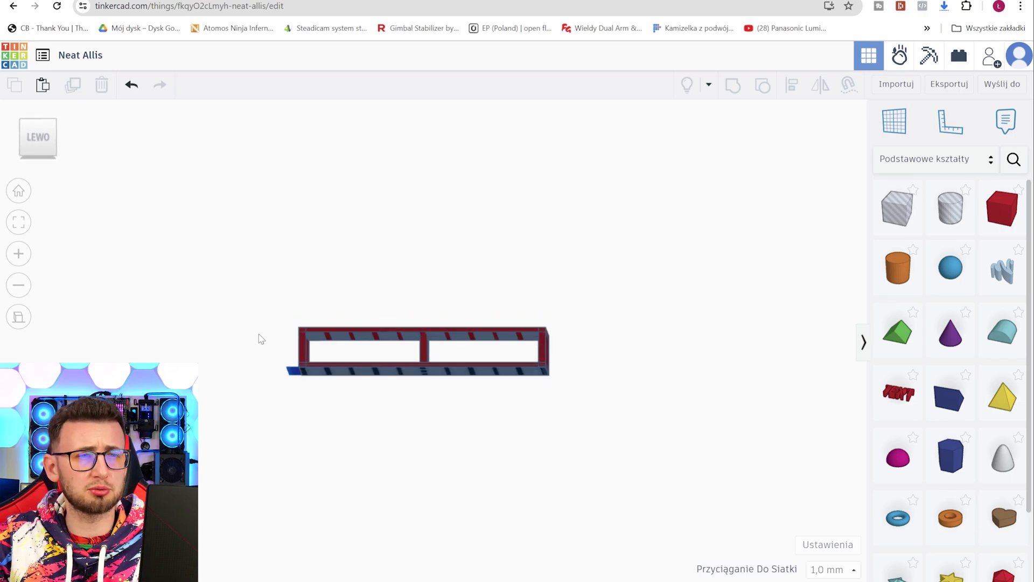
scroll(334, 355, up, 5)
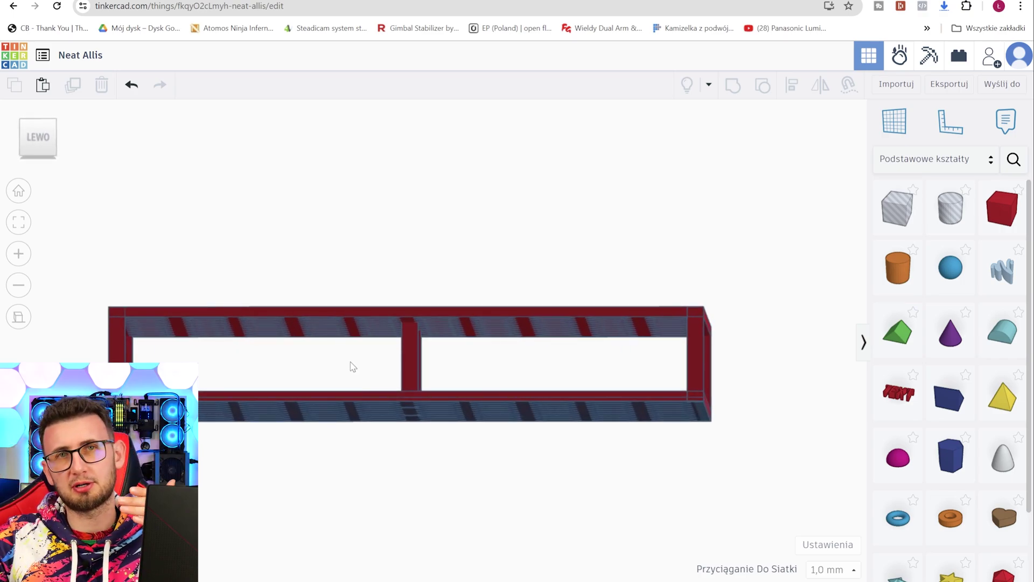
right_drag(353, 367, 407, 238)
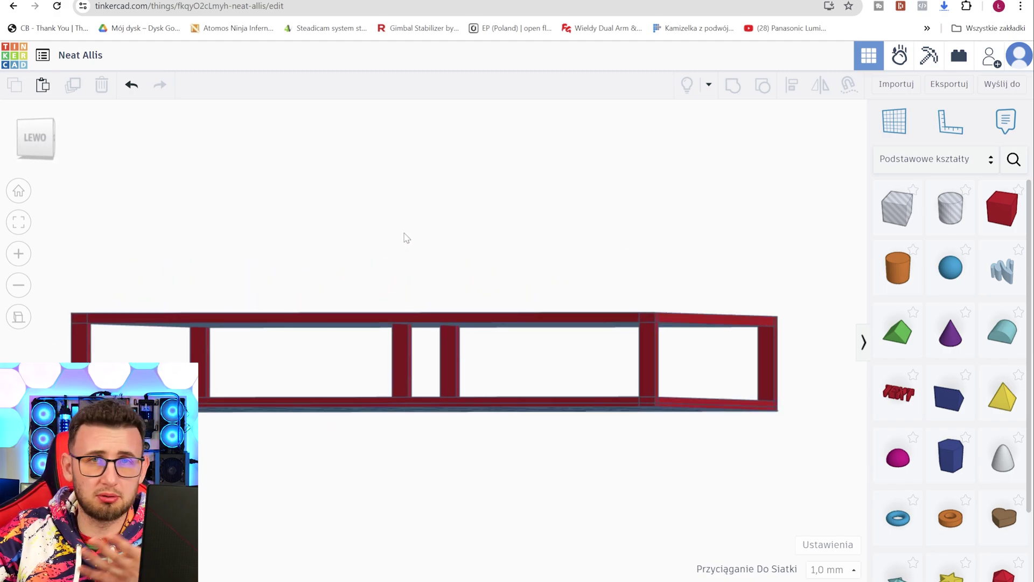
right_drag(407, 237, 396, 388)
Move the raised perforated plate off the pegs onto the workplane to the right
click(395, 388)
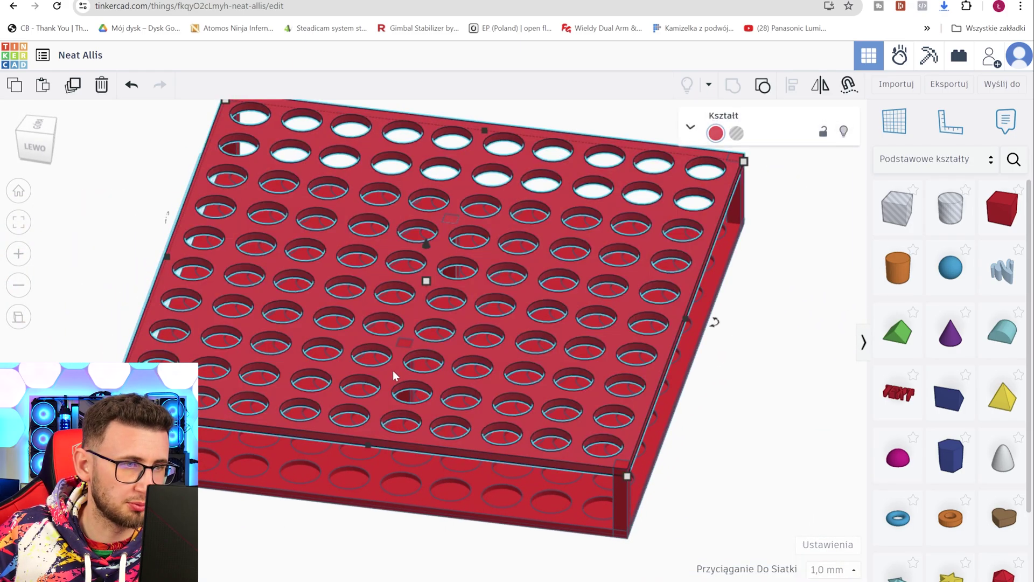
drag(280, 268, 791, 348)
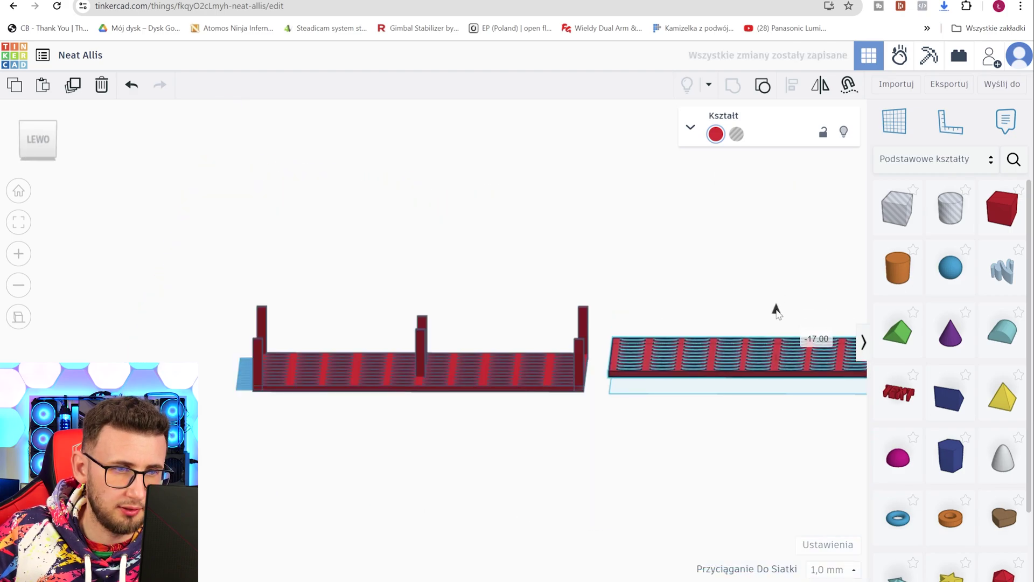
drag(776, 307, 780, 327)
right_drag(781, 330, 312, 287)
Select the pegged plate with all its pegs and group them into one shape
drag(179, 160, 573, 457)
shift+click(595, 419)
right_drag(595, 419, 555, 497)
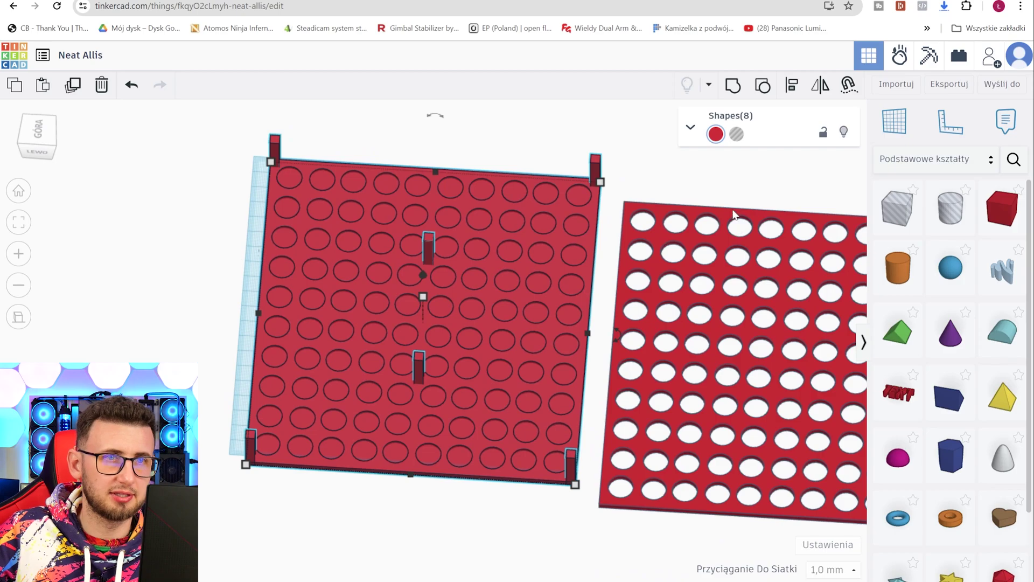
click(732, 86)
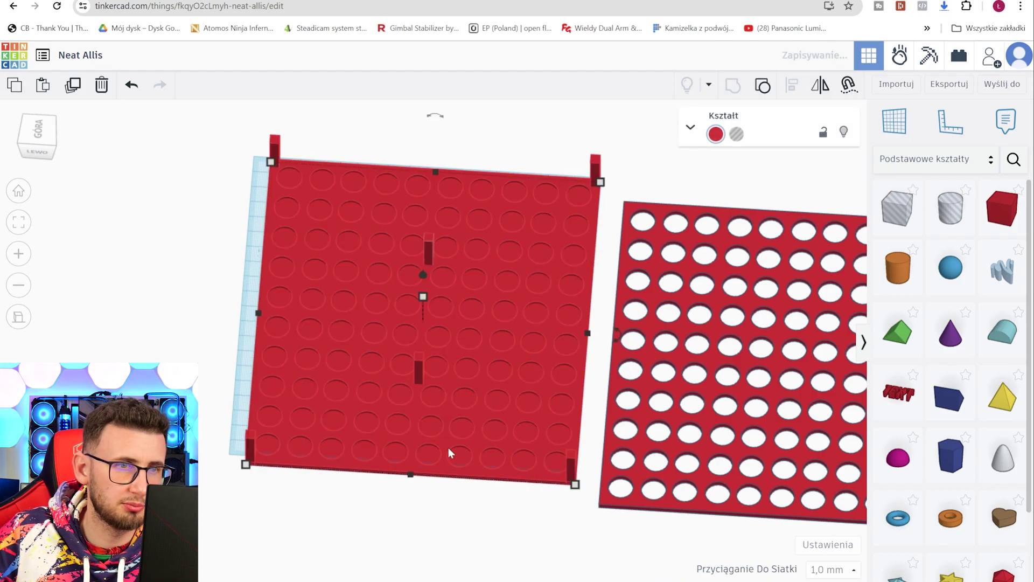
right_drag(464, 542, 489, 496)
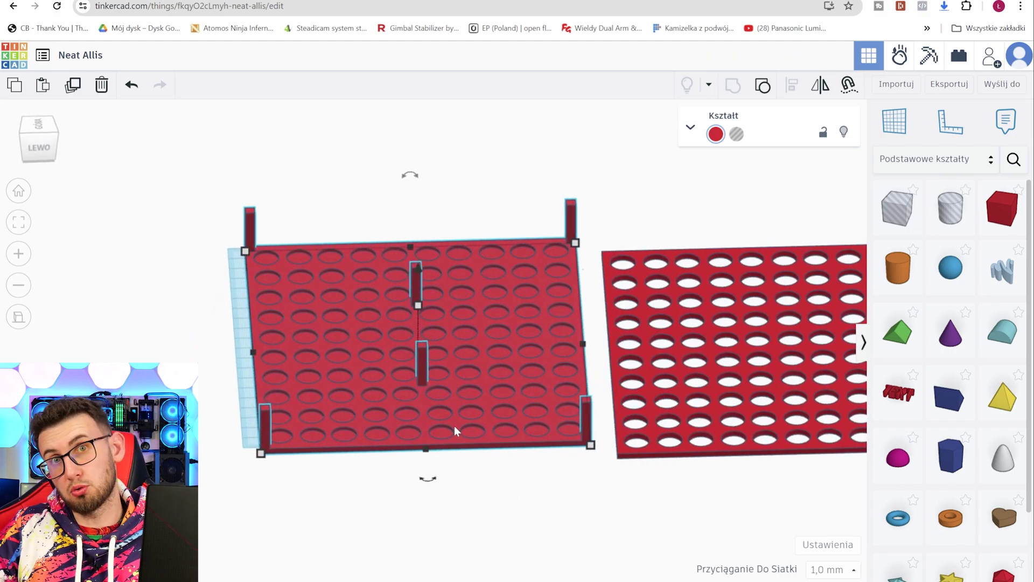
Select the right perforated plate and orbit back to a top-down view of both plates
scroll(487, 426, up, 3)
middle_drag(441, 485, 244, 420)
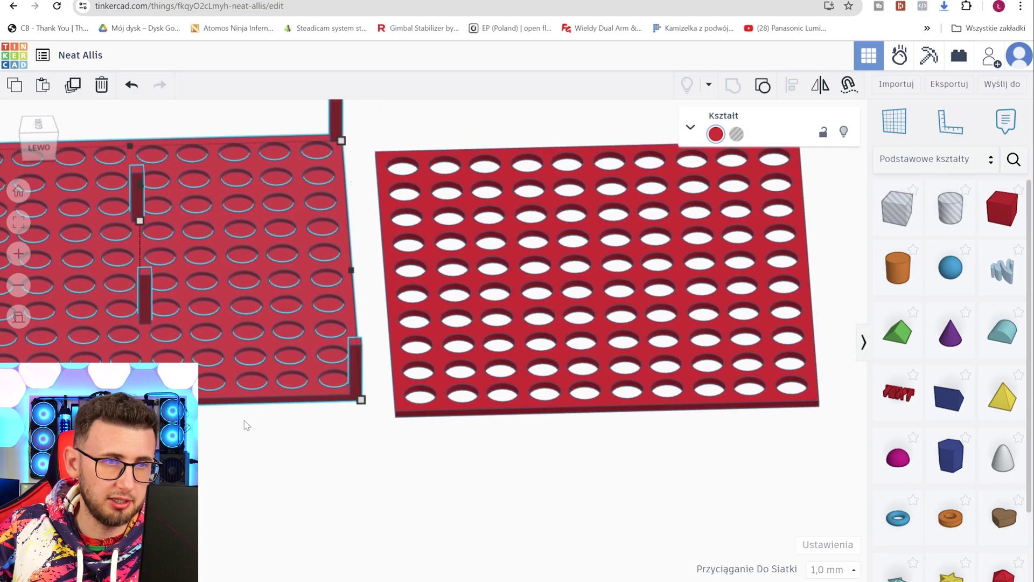
click(510, 303)
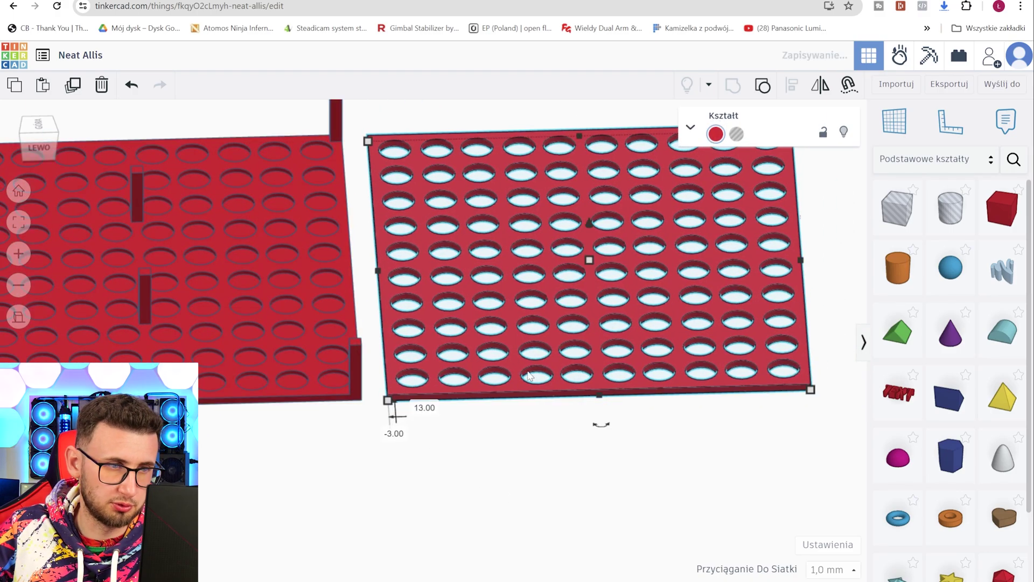
right_drag(600, 422, 469, 474)
right_drag(469, 475, 452, 477)
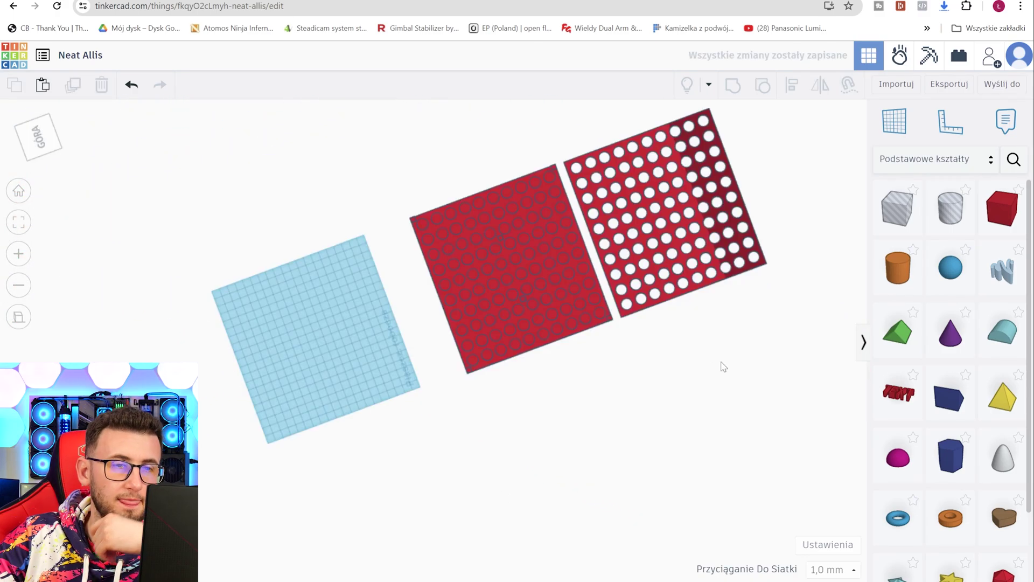
right_drag(723, 367, 501, 349)
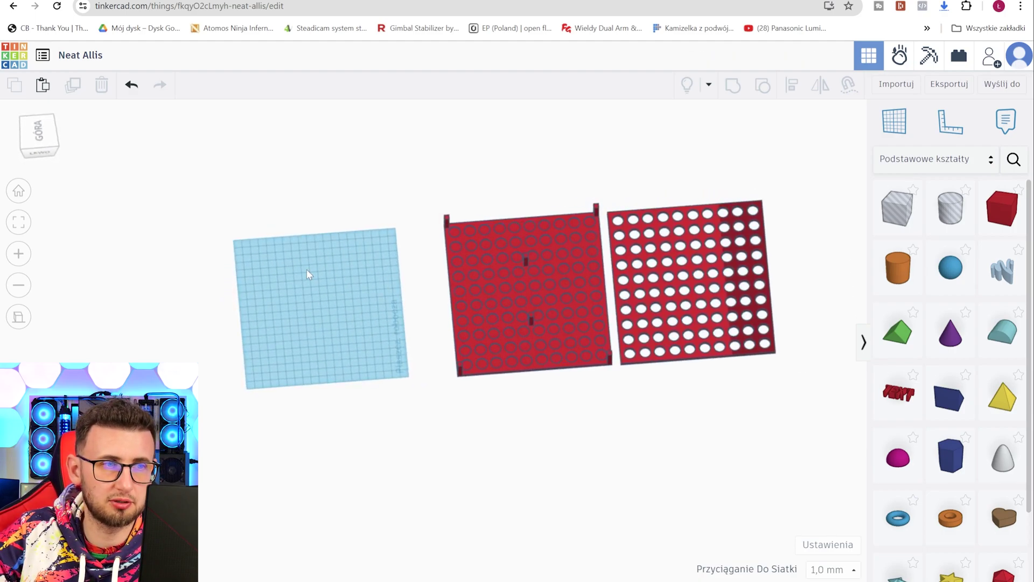
right_drag(370, 350, 394, 408)
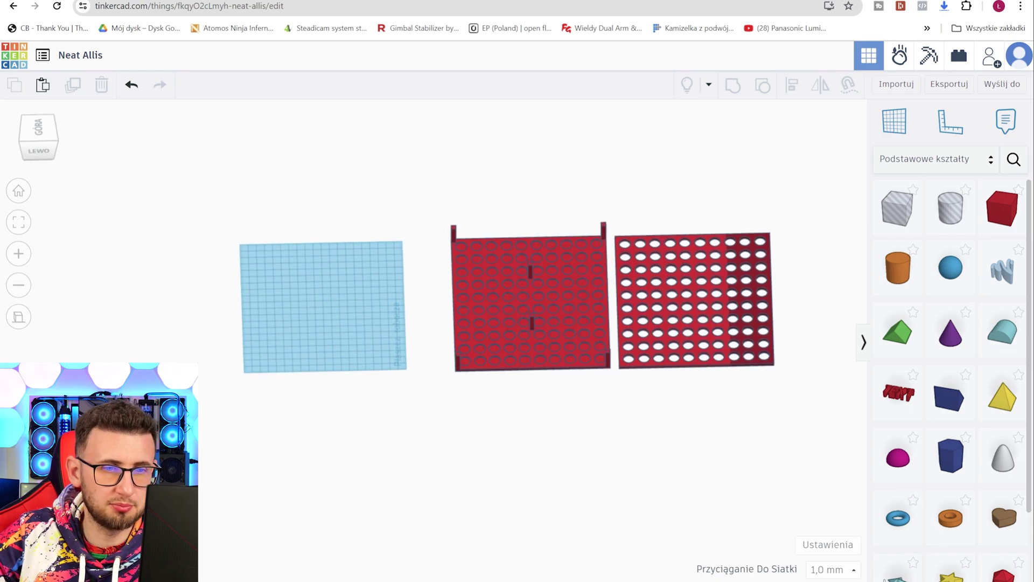
Set the workplane width and length to 500 mm in its settings
click(827, 545)
click(499, 411)
click(509, 408)
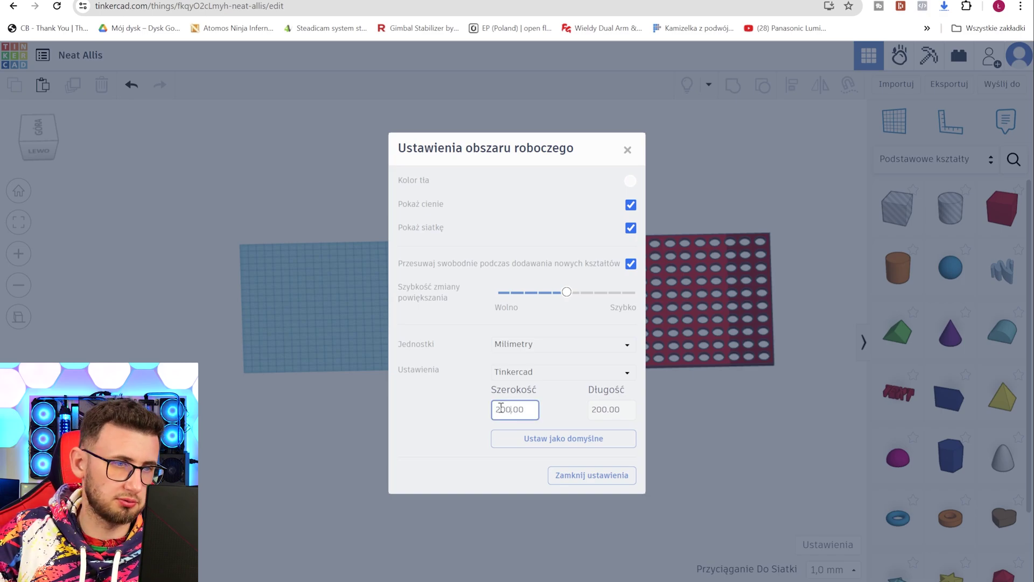
click(598, 409)
key(BackSpace)
text(5)
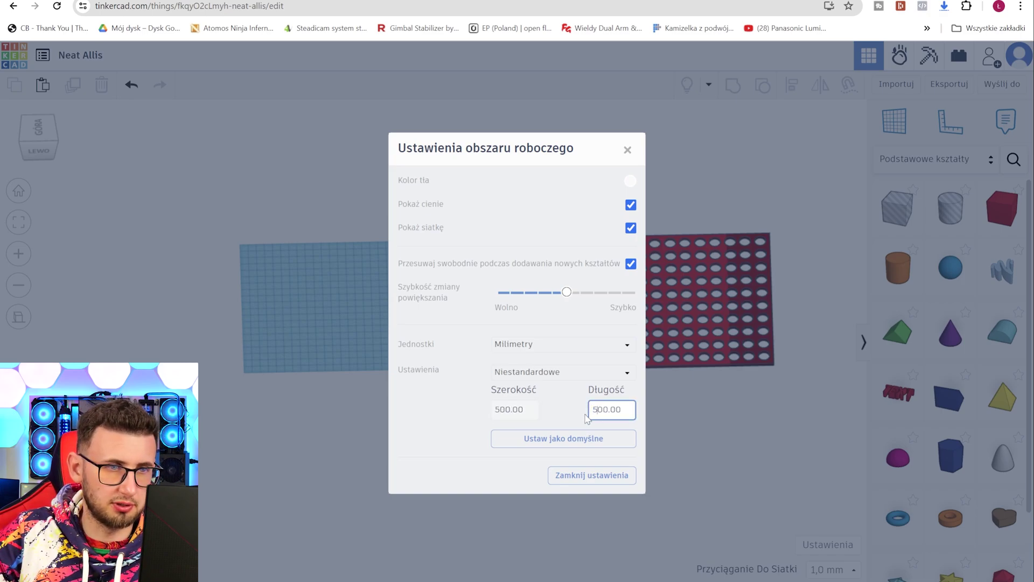
click(579, 477)
Select both red plates and move them onto the enlarged workplane
drag(532, 186, 779, 413)
drag(704, 317, 422, 316)
right_drag(396, 458, 431, 464)
click(676, 304)
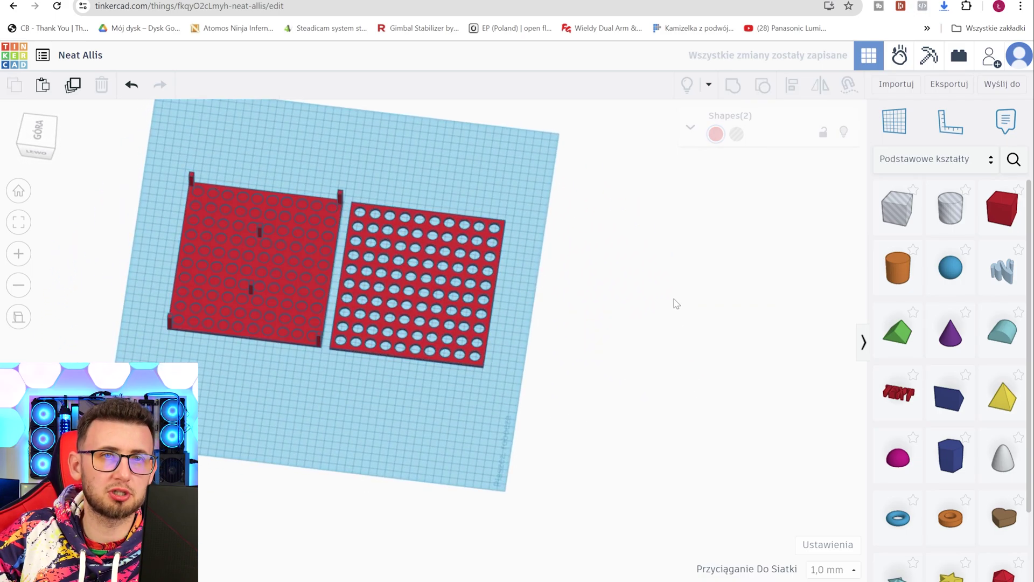
Export all of the design's shapes from Tinkercad as an .STL file
click(949, 84)
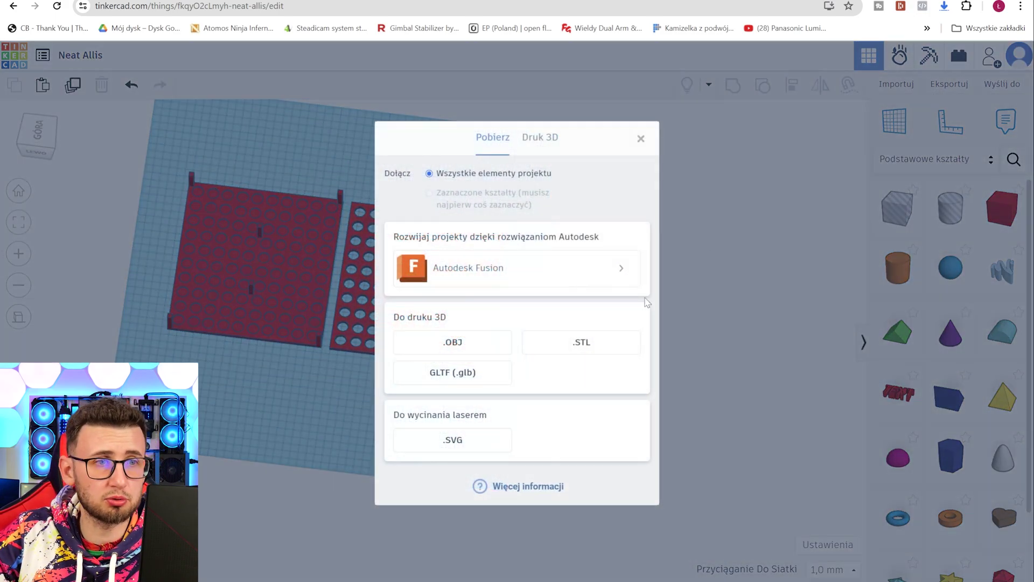
click(591, 345)
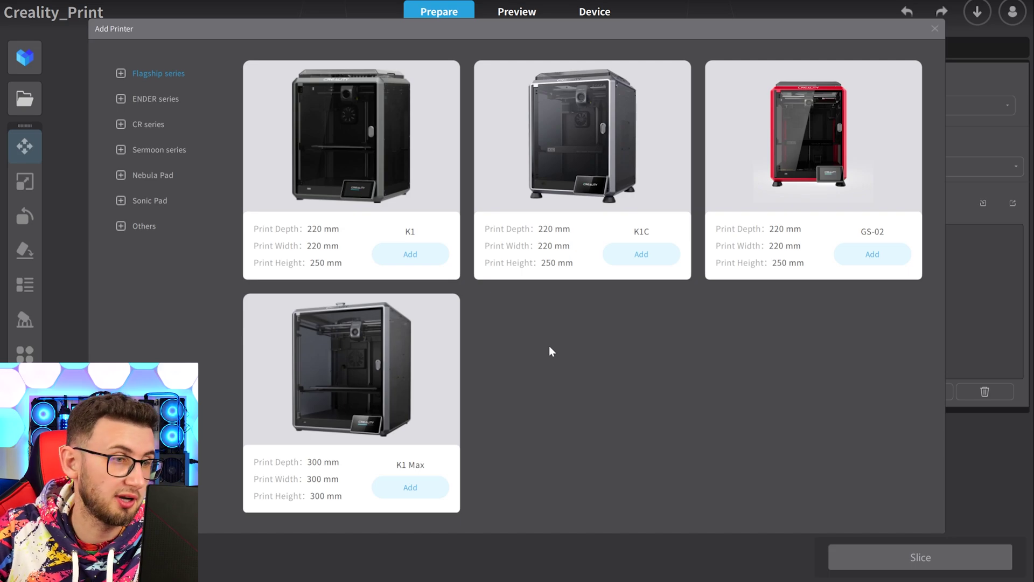
Add a K1 Max printer with a 0.4 mm nozzle in Creality Print
click(408, 488)
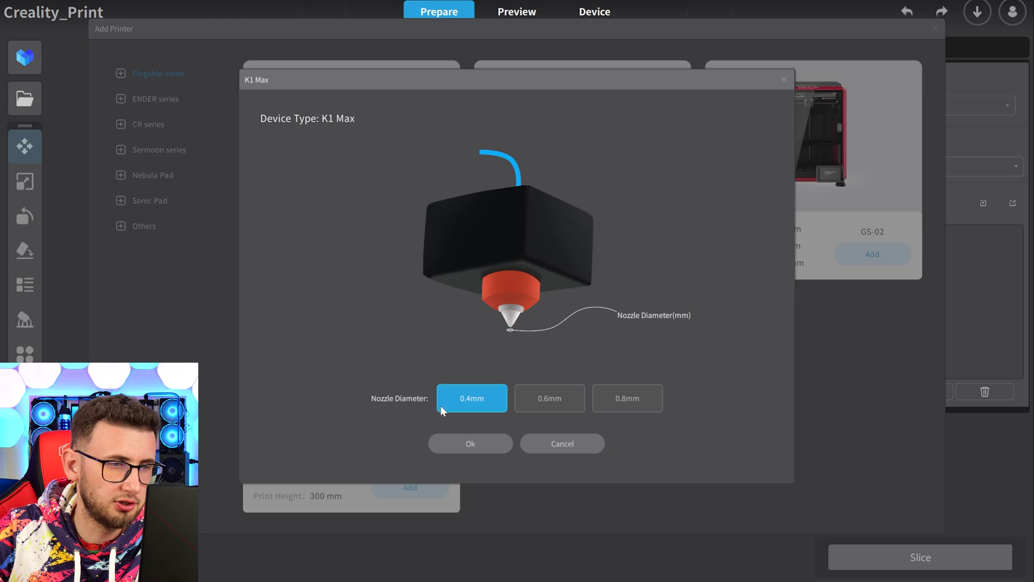
click(484, 447)
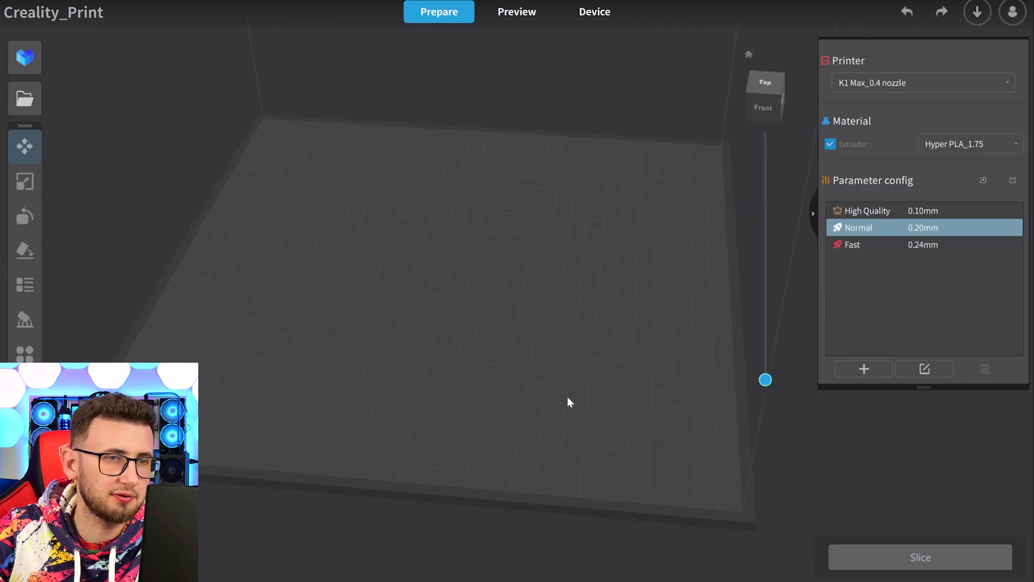
mouse_move(567, 397)
right_down()
mouse_move(539, 365)
mouse_move(582, 364)
mouse_move(519, 385)
mouse_move(645, 378)
mouse_move(560, 391)
right_up()
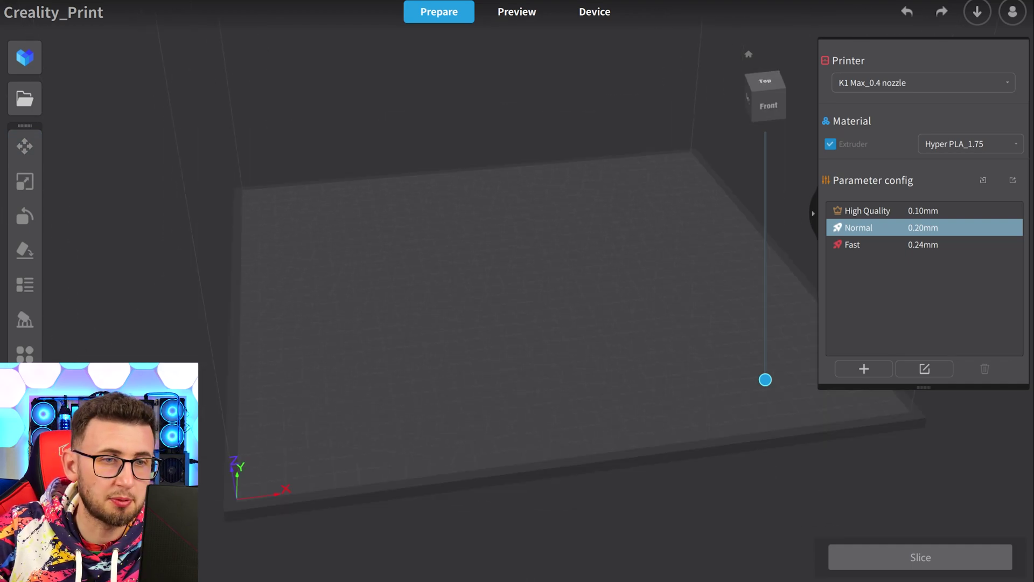
Import the exported STL onto the build plate, declining auto-scale to keep its original size
drag(1023, 415, 513, 328)
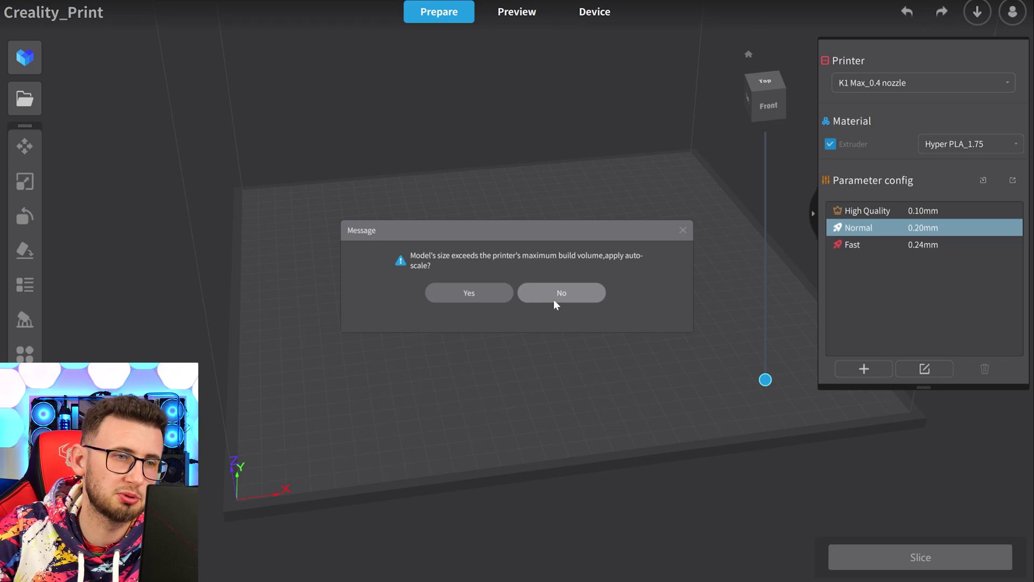
click(574, 293)
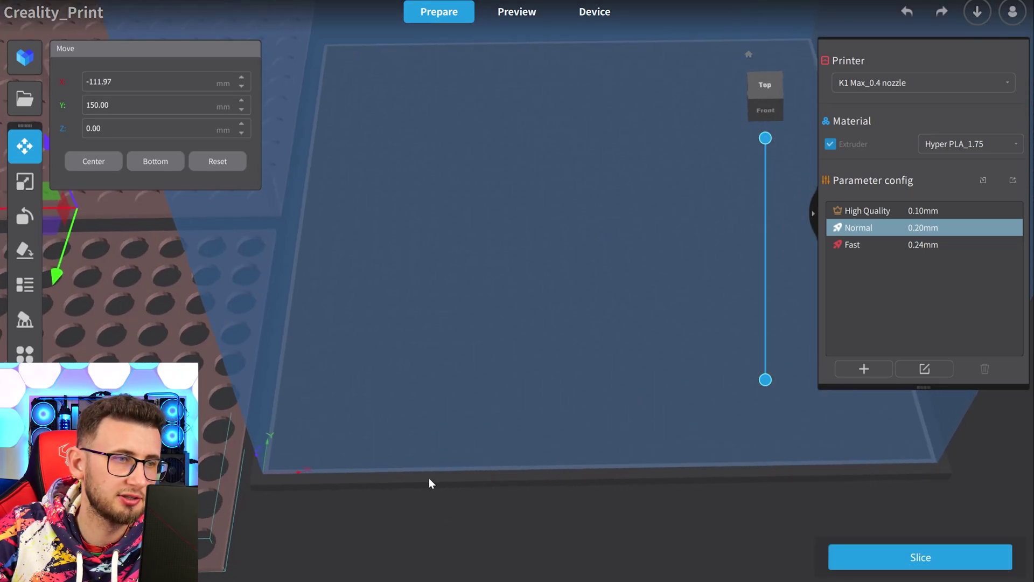
scroll(575, 445, down, 5)
click(493, 502)
right_drag(431, 498, 692, 460)
drag(692, 460, 498, 525)
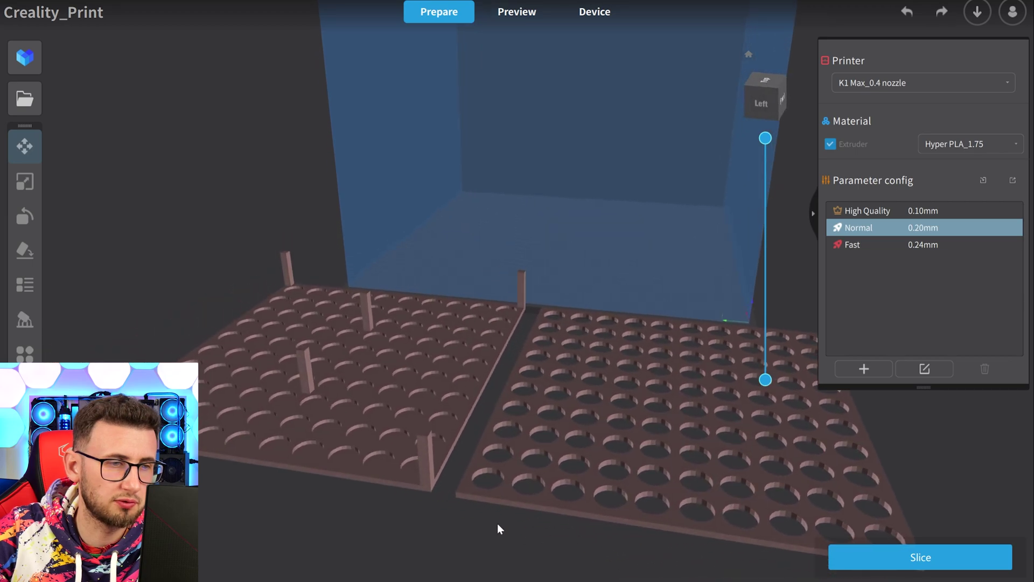
Split the pegboard model into separate parts with Split Model
click(445, 403)
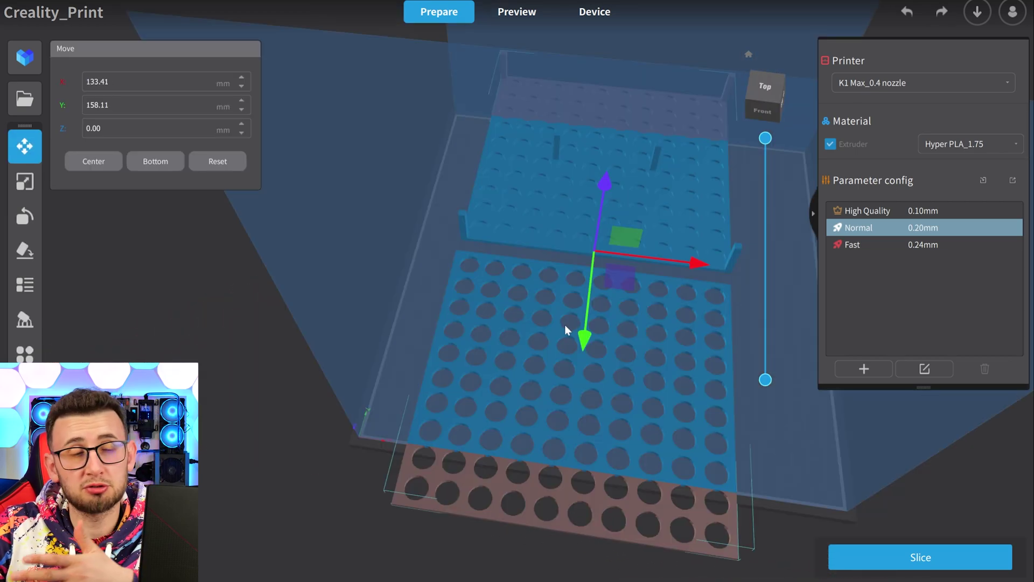
right_click(559, 336)
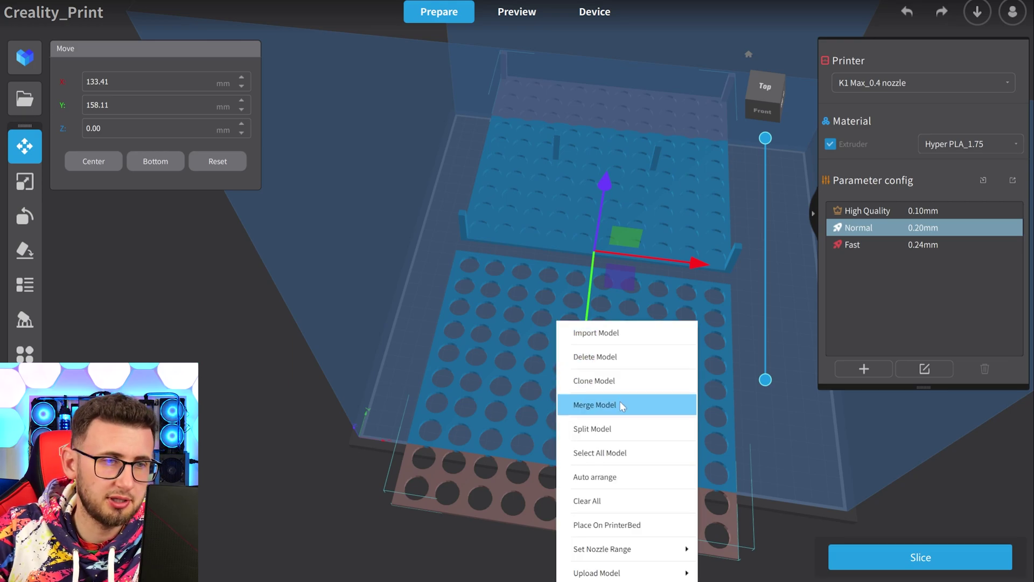
click(619, 429)
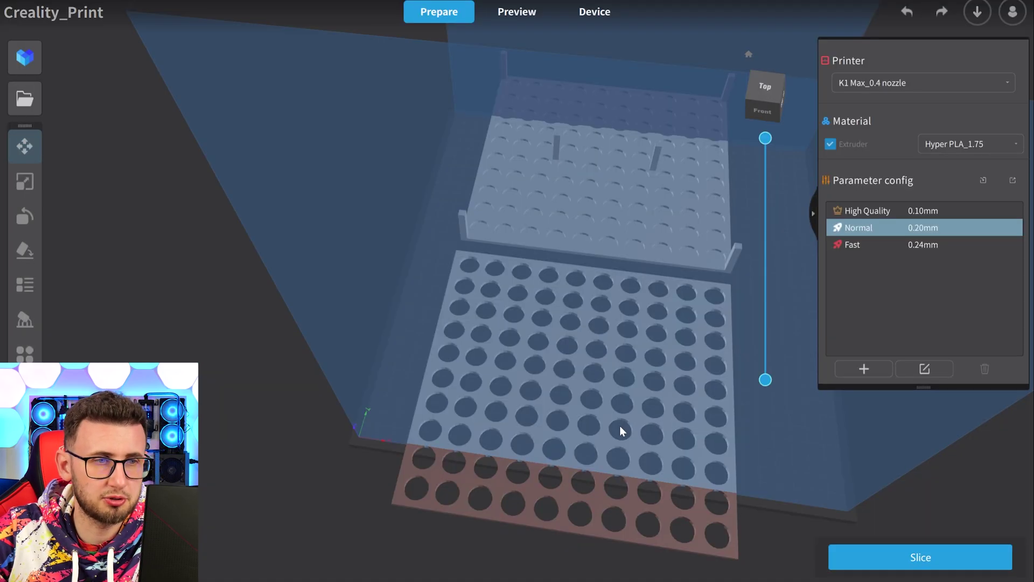
Move the pegged plate part to the middle of the build plate
right_drag(284, 425, 504, 416)
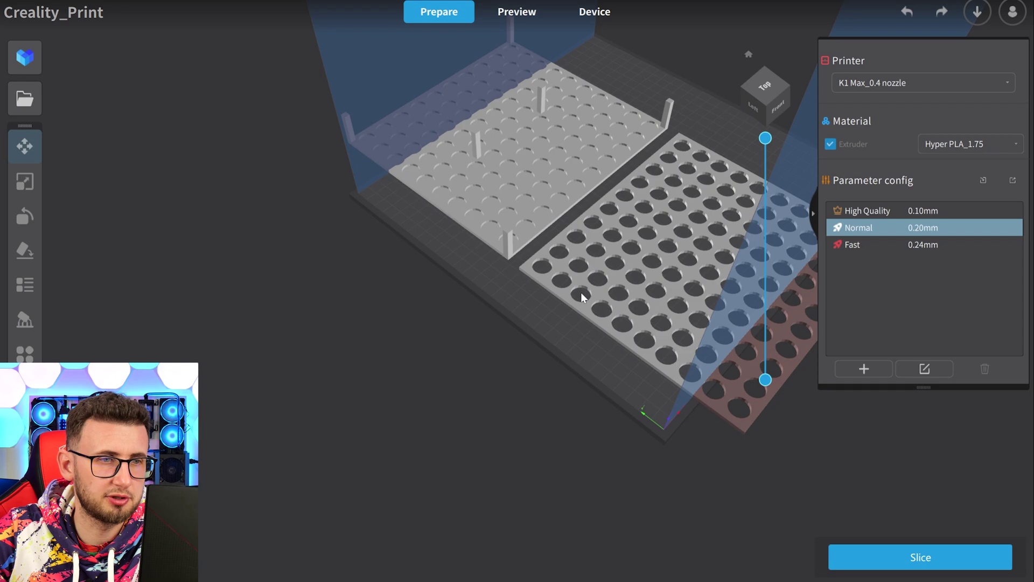
click(581, 292)
drag(591, 290, 634, 249)
drag(641, 254, 644, 255)
right_drag(254, 425, 539, 436)
click(452, 237)
Open the Scale panel for the pegged plate, showing 203 × 190 × 30 mm at 100%
click(445, 239)
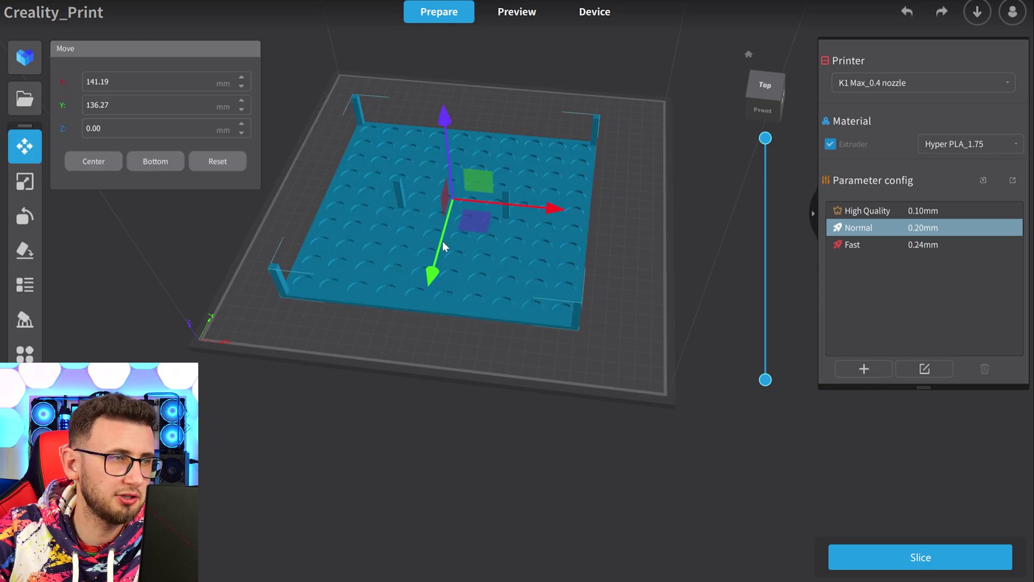
click(22, 191)
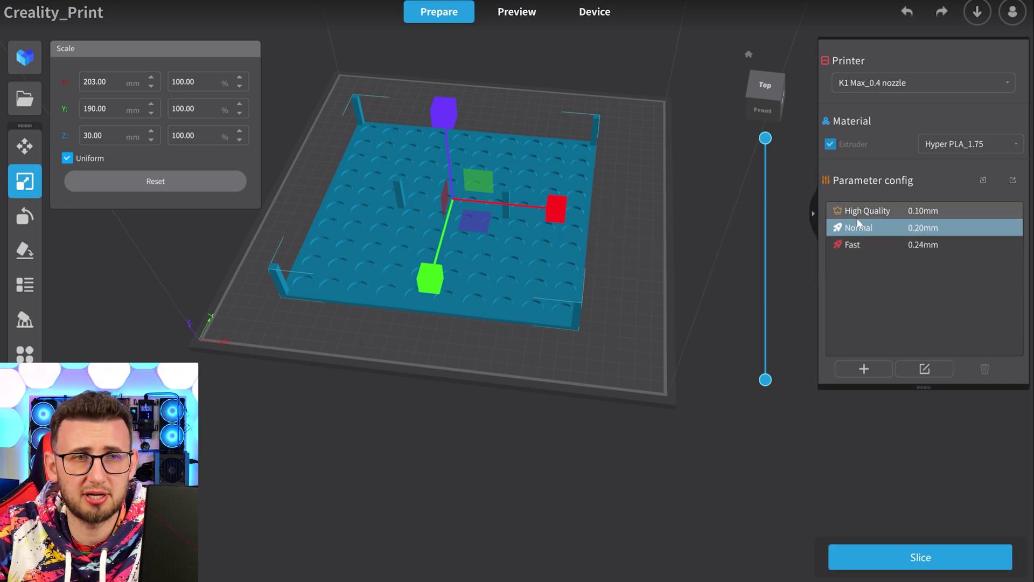
mouse_move(865, 234)
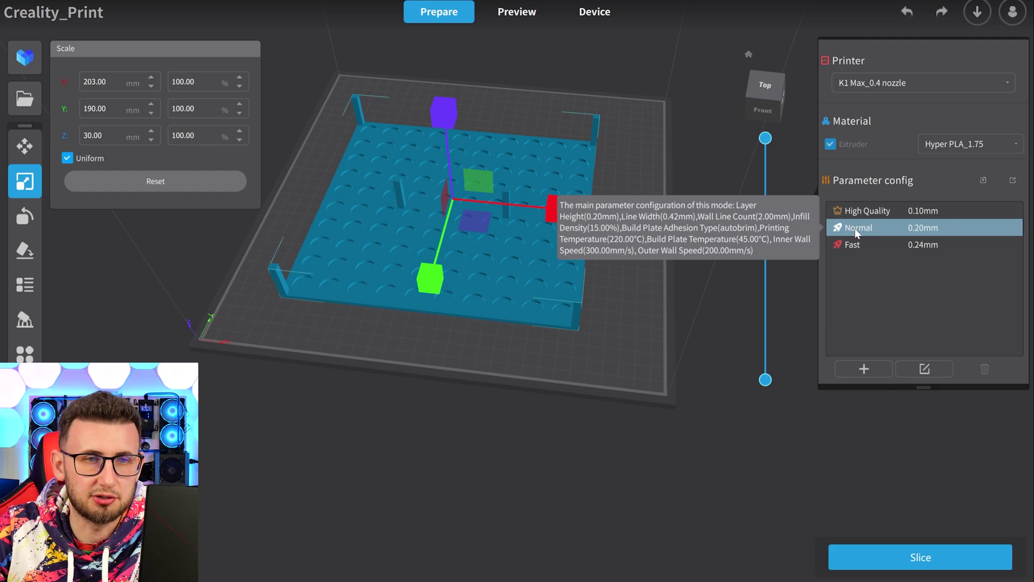
click(940, 562)
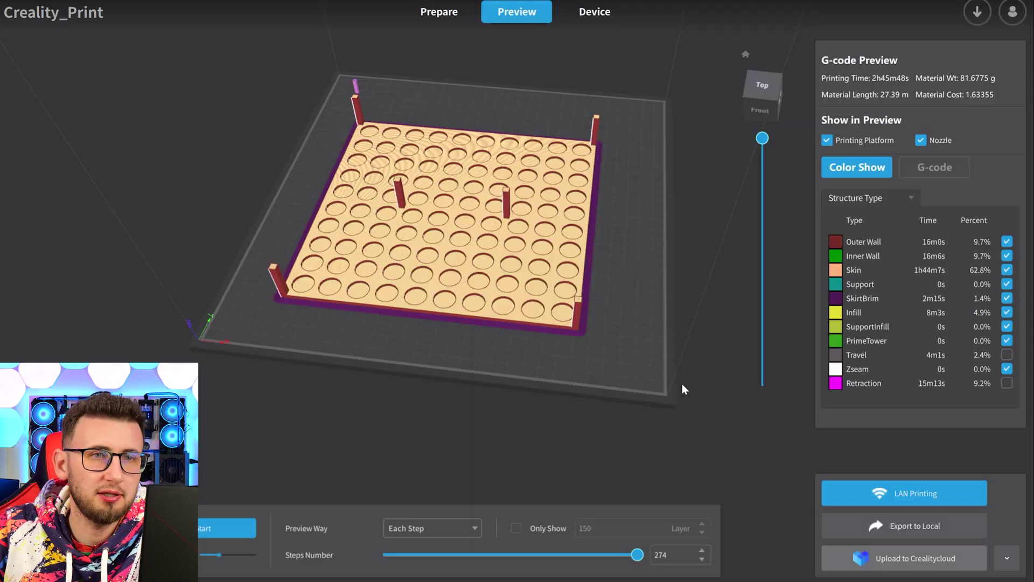
Send the sliced 2h45m48s, 81.68 g G-code to the printer via LAN Printing
right_drag(682, 384, 525, 392)
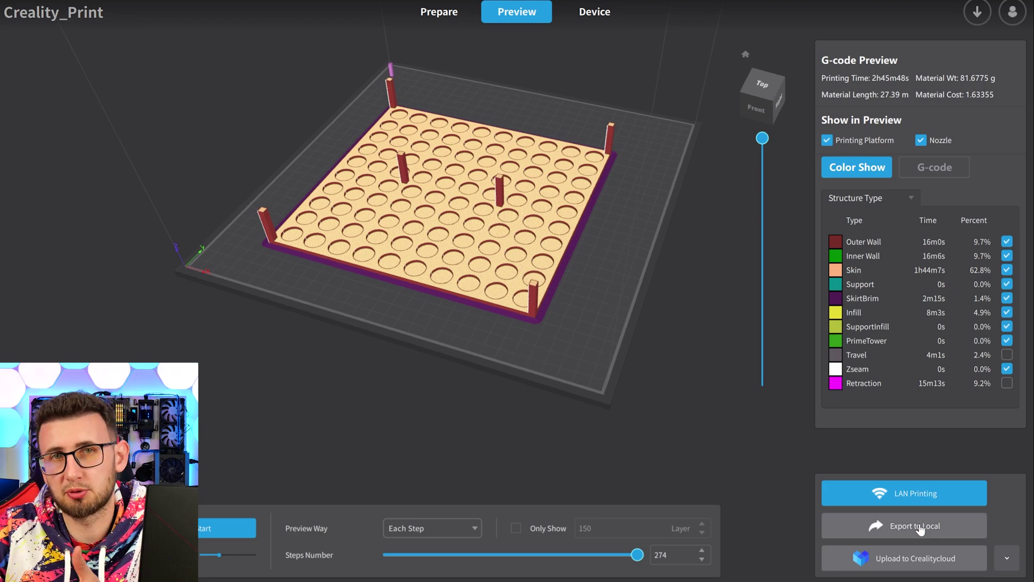
click(920, 496)
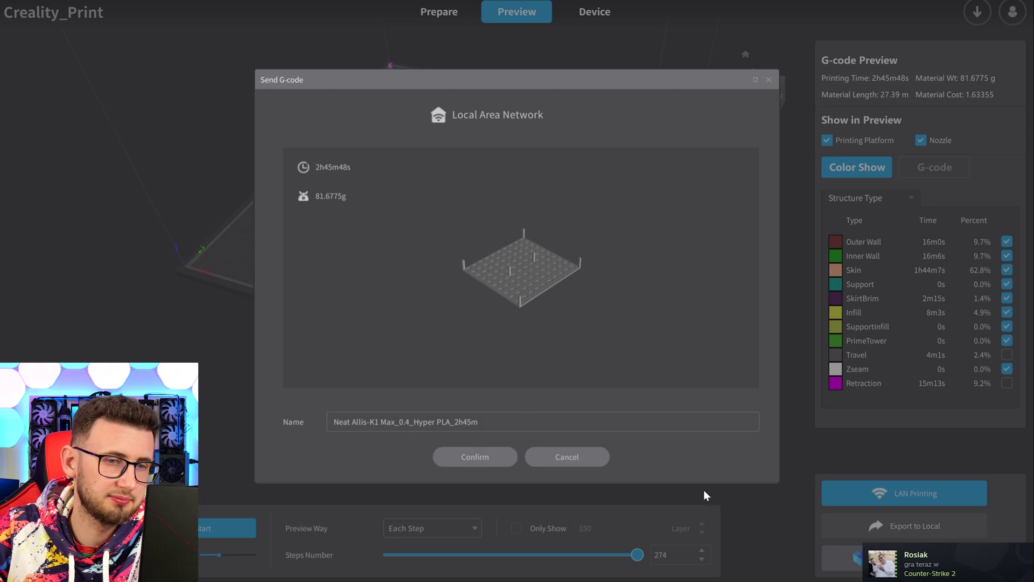
click(467, 456)
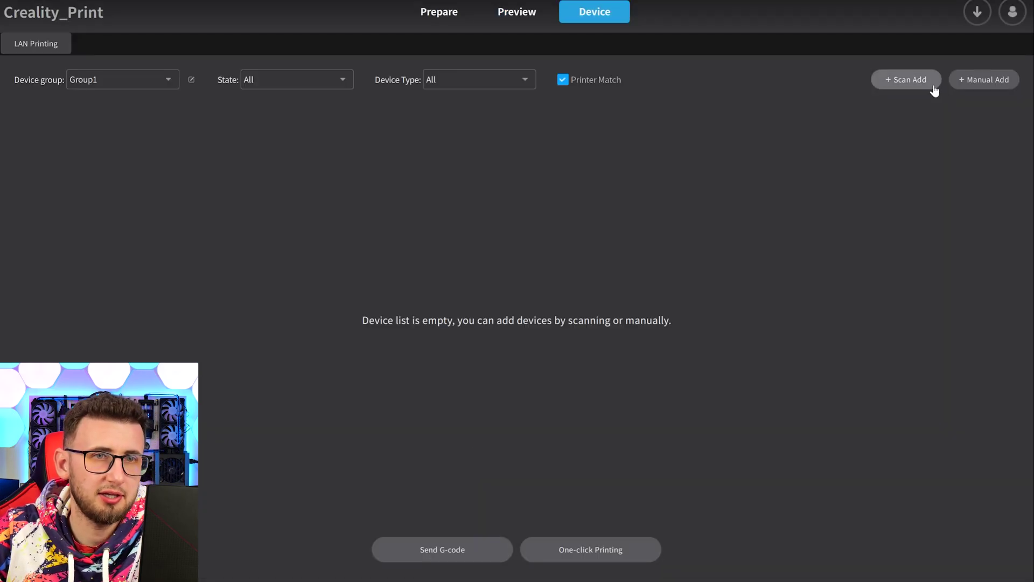
Scan the network, add the found K1 Max to the device list and tick it as target
click(910, 86)
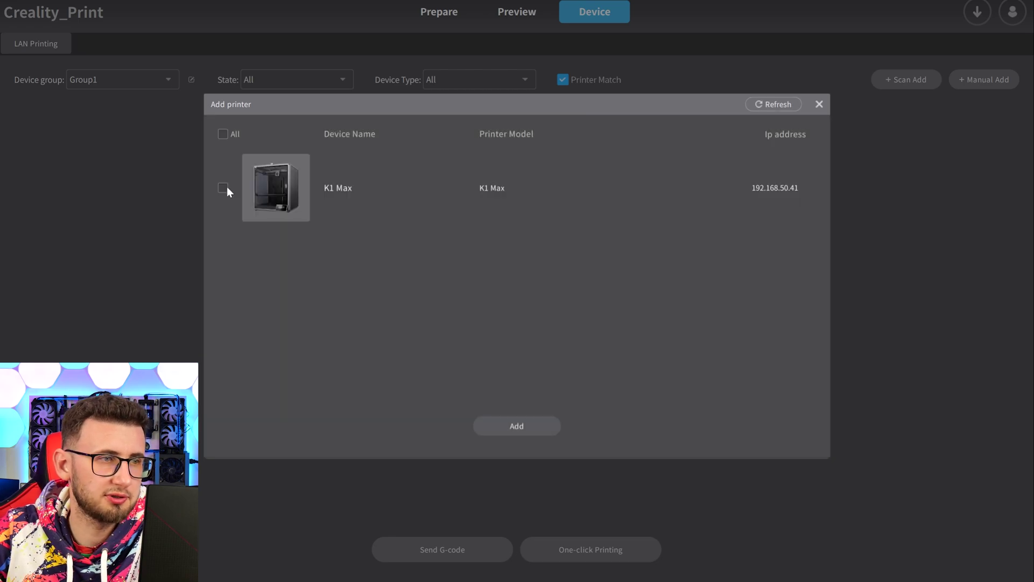
click(522, 425)
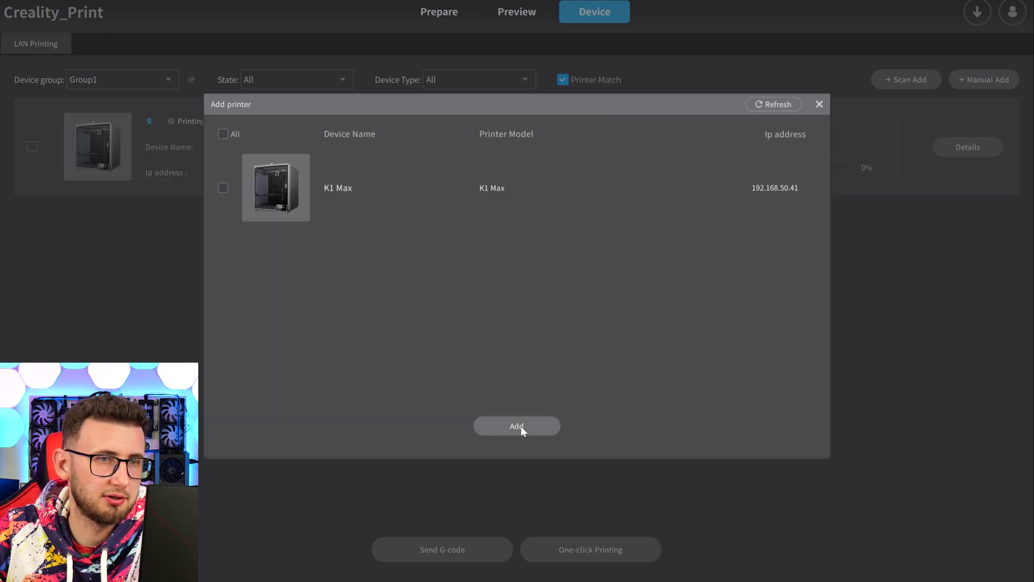
click(819, 104)
click(32, 147)
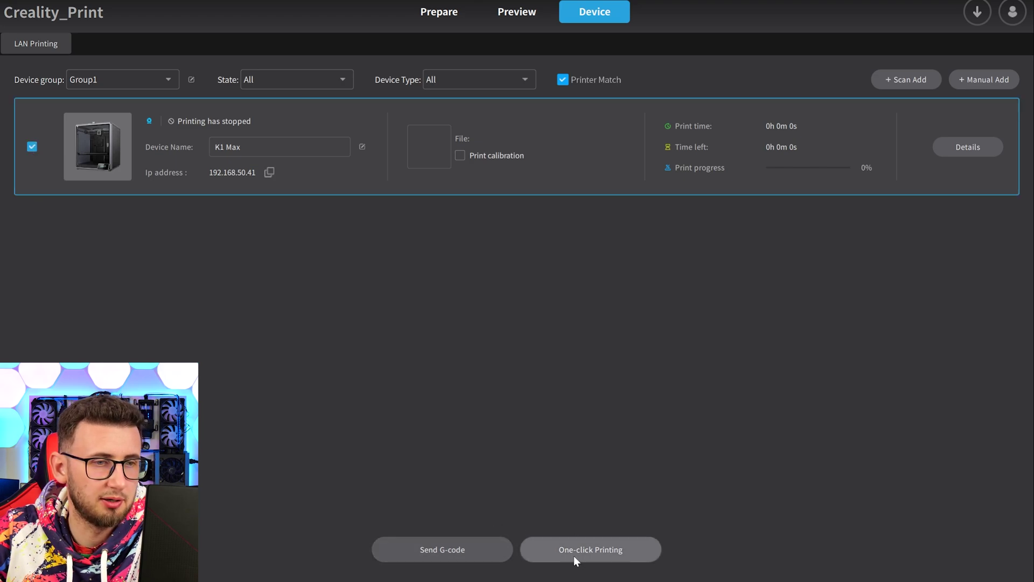